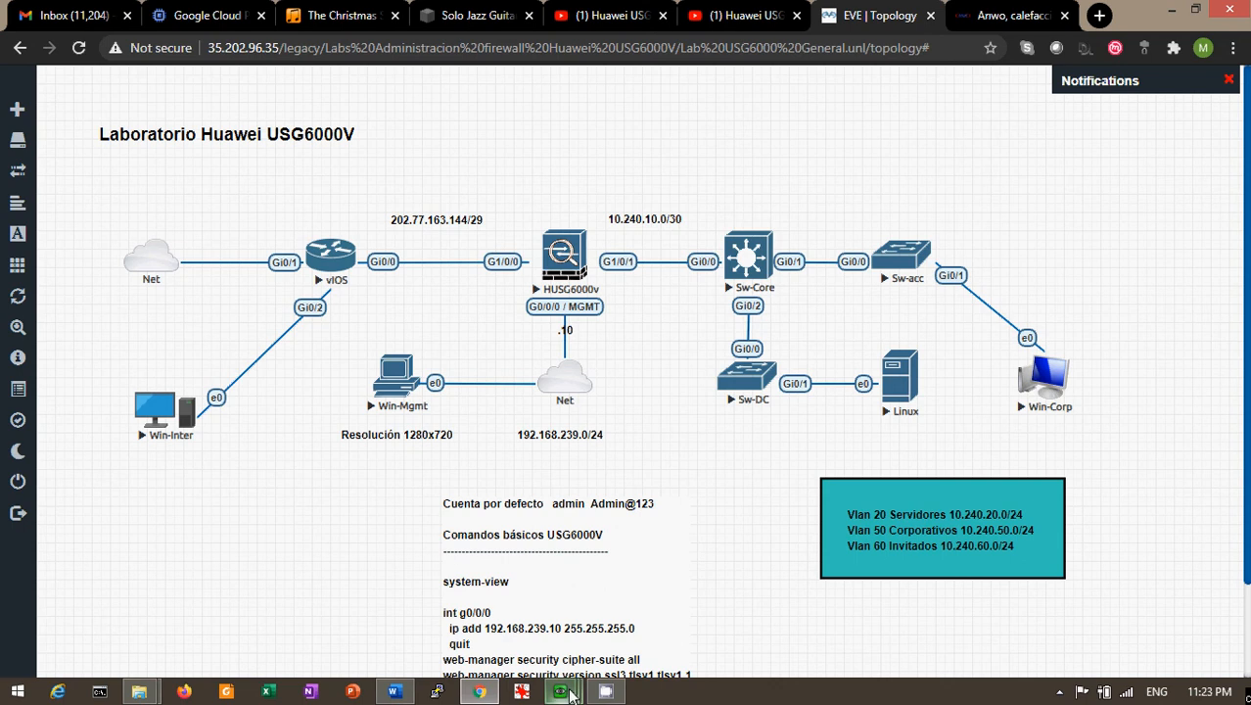
Bring the QEMU (Win-Mgmt) console showing the firewall's System Time page to the front
mouse_move(570, 693)
click(363, 602)
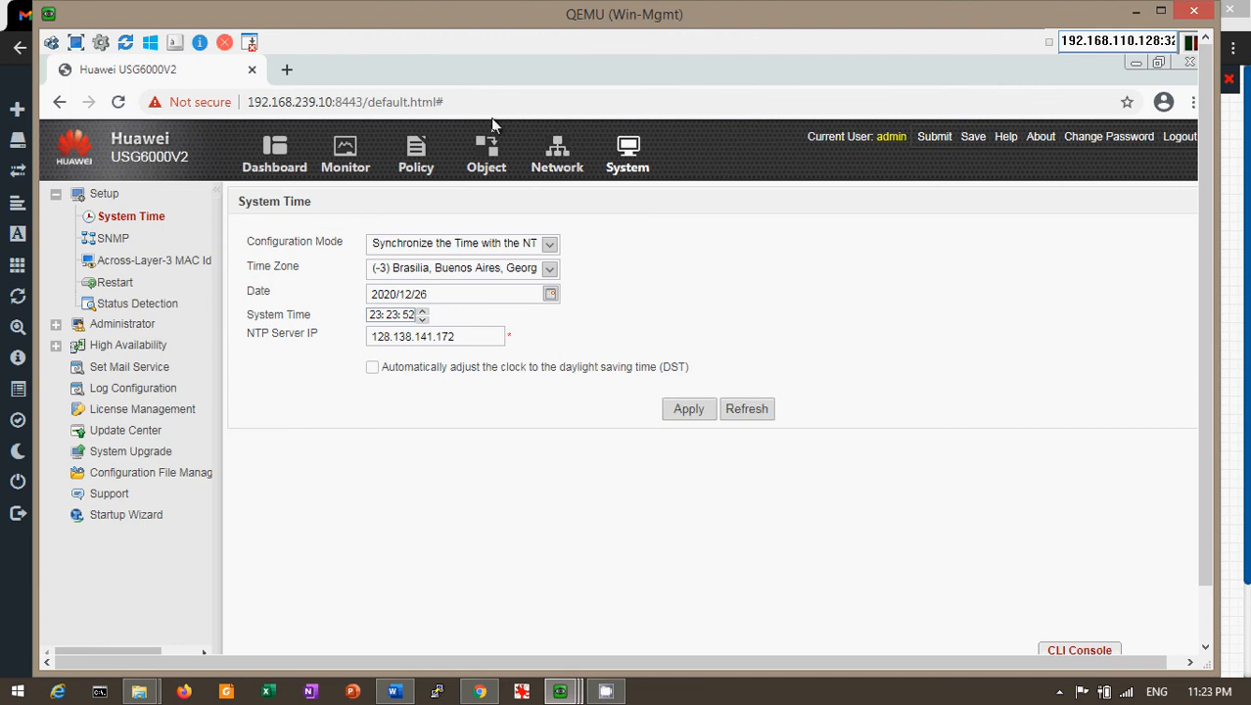
Go to the NAT Server Mapping list showing Mapeo_Server (202.77.163.148 to 10.240.20.10)
click(408, 171)
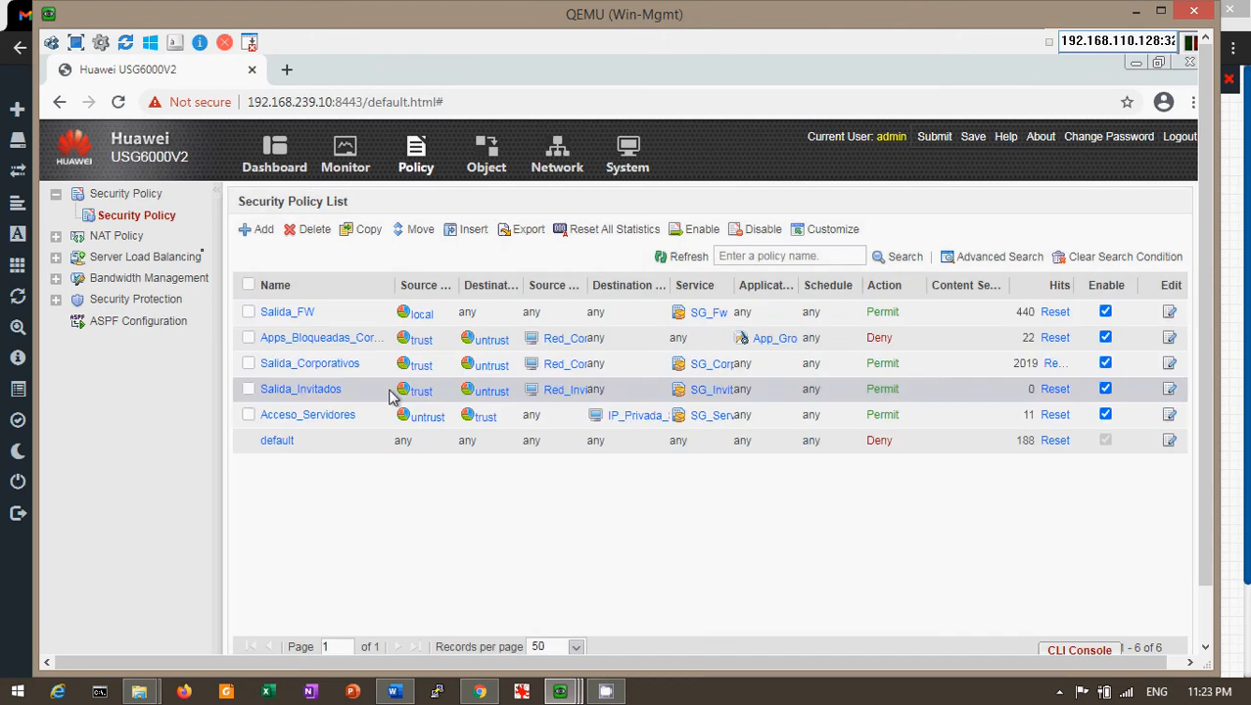
click(57, 239)
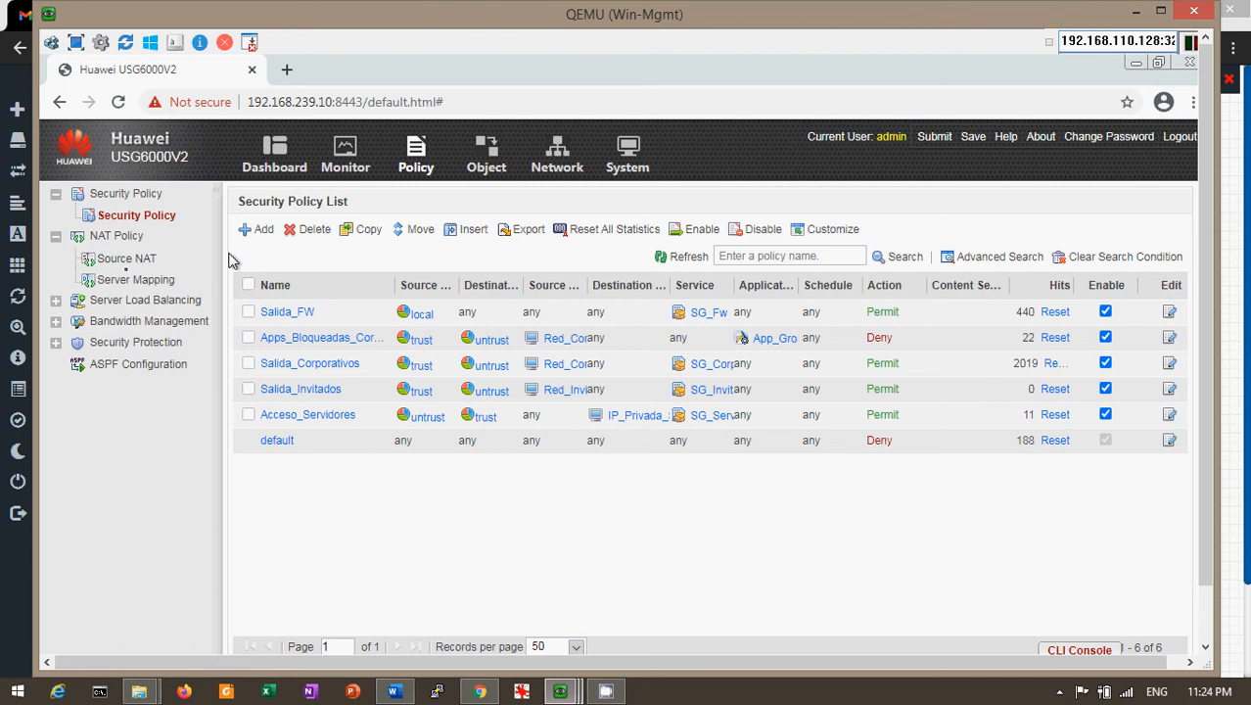
click(138, 281)
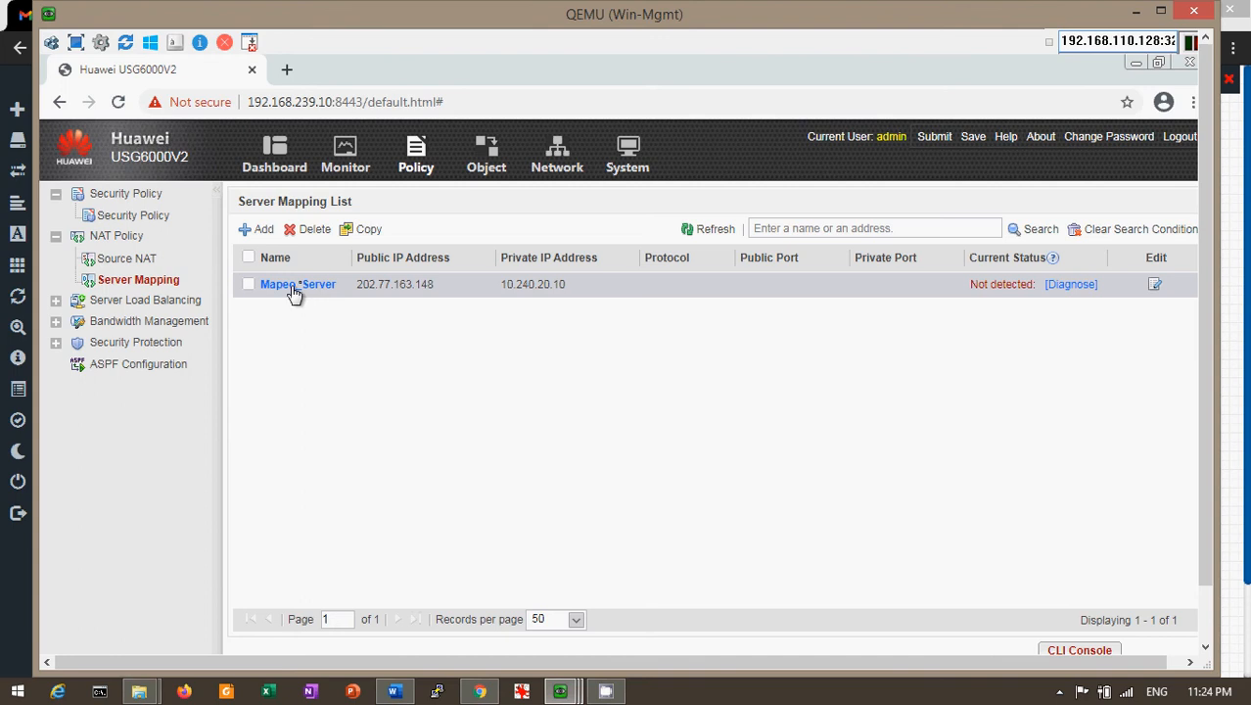
Inspect Mapeo_Server's Modify Address Mapping details, including its untrust zone and public IP
click(350, 284)
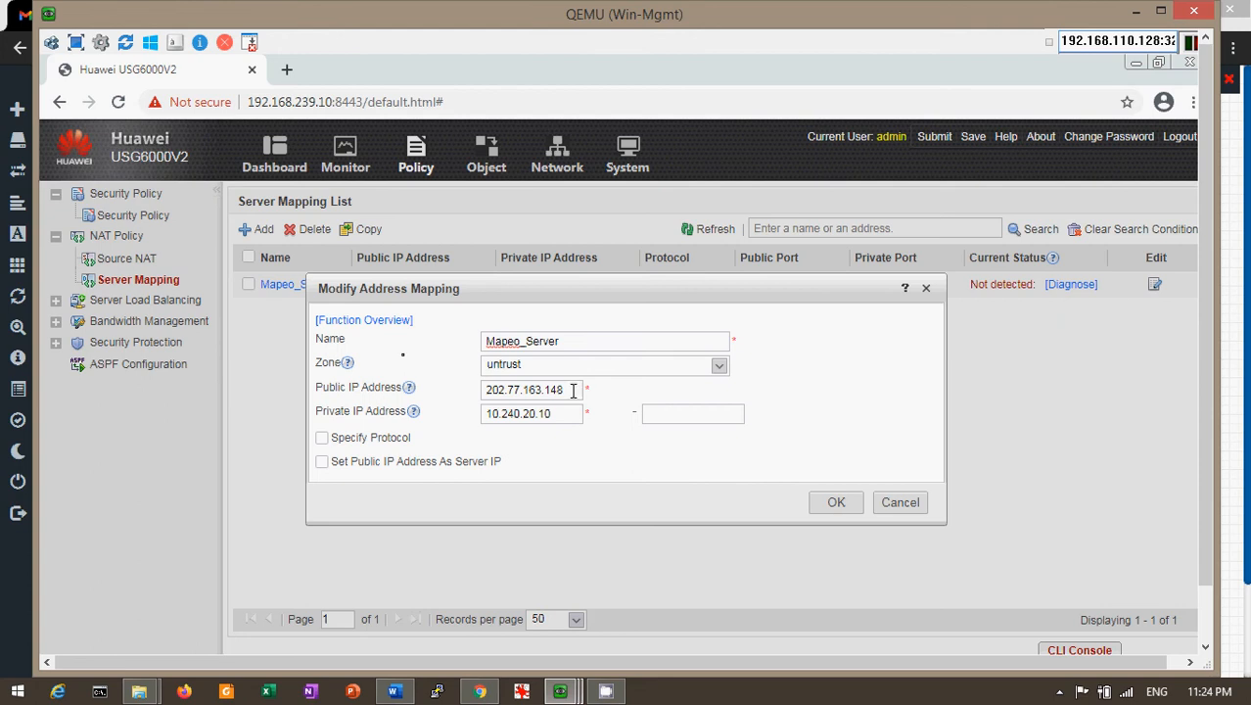
drag(572, 390, 483, 391)
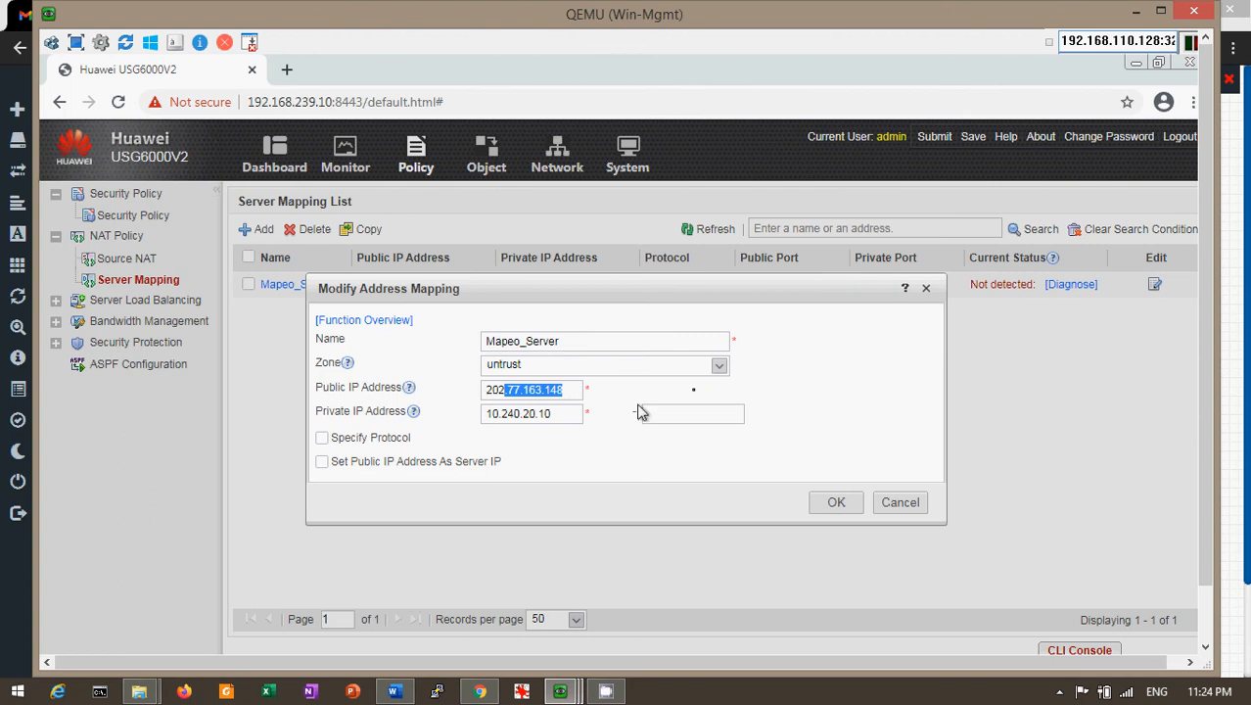
click(789, 388)
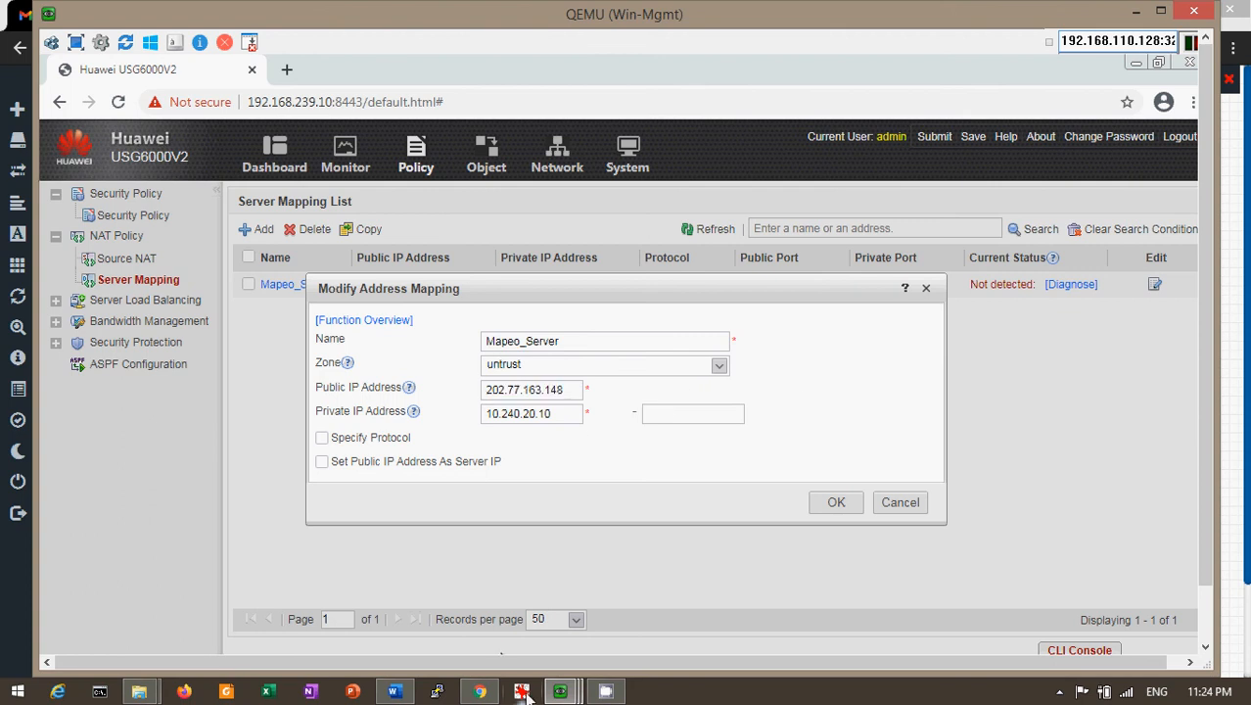
mouse_move(468, 697)
click(479, 692)
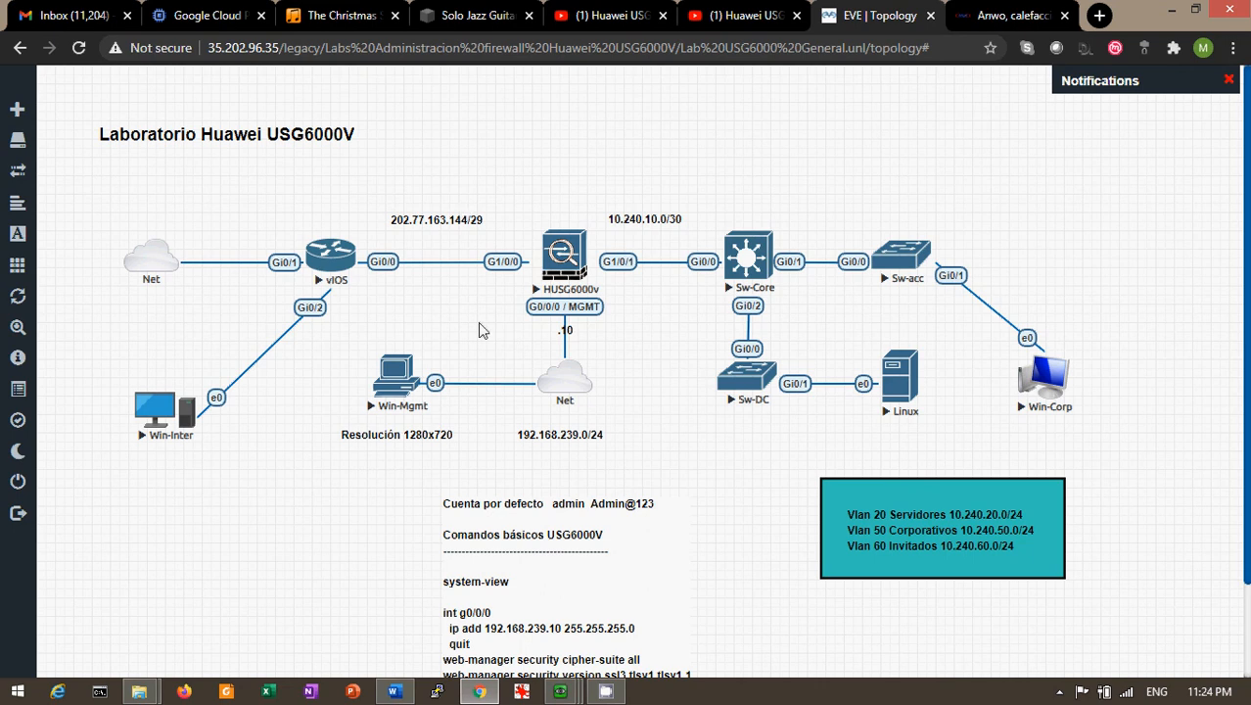
mouse_move(569, 695)
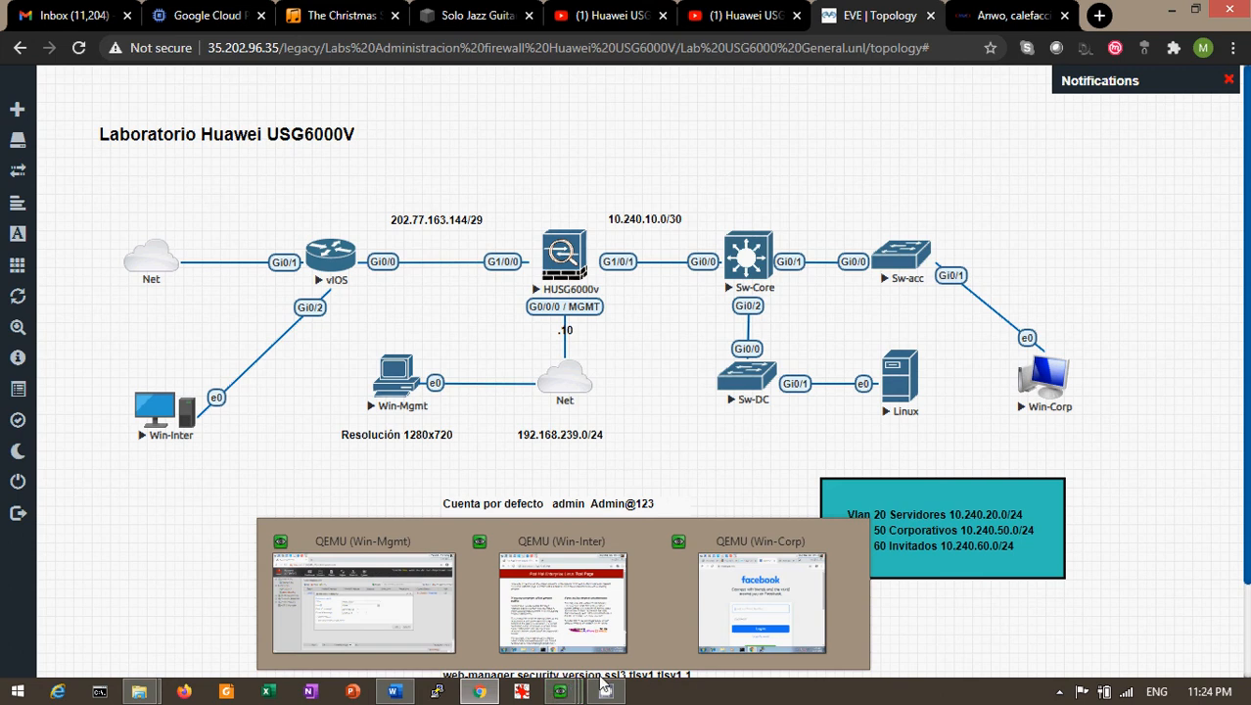
click(435, 623)
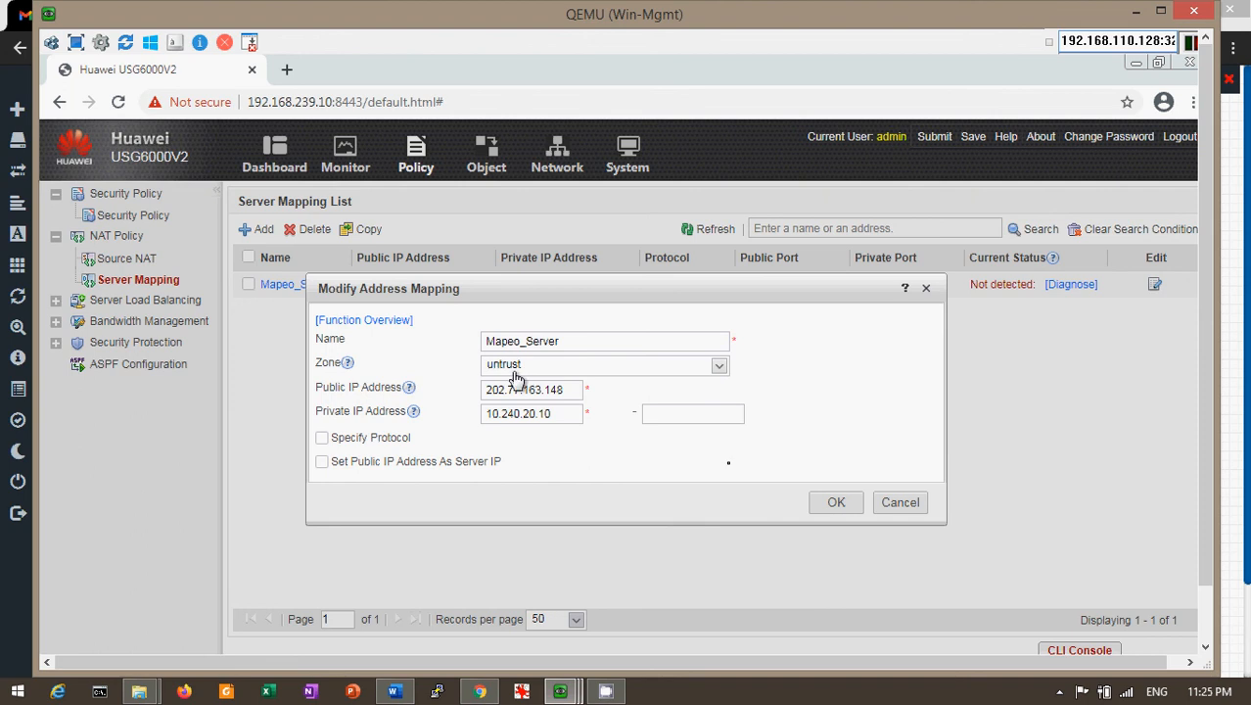
Close the Modify Address Mapping dialog for Mapeo_Server without saving changes
click(897, 509)
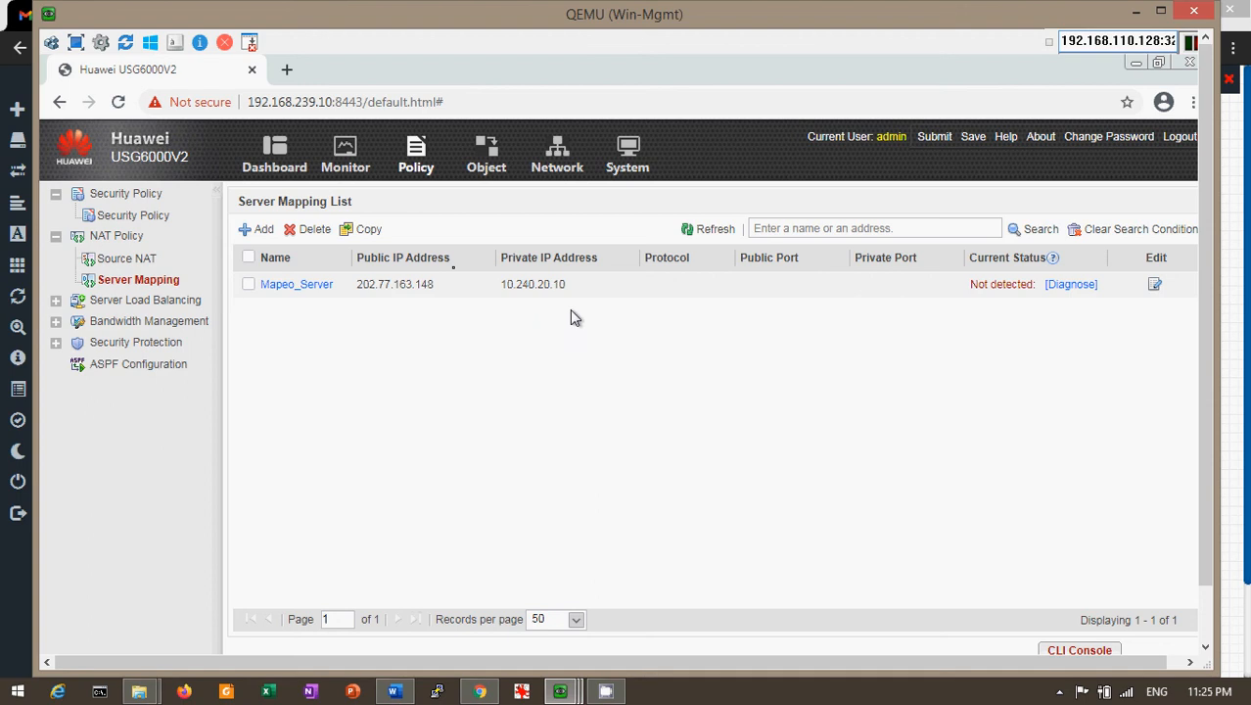
Run and confirm a diagnosis of Mapeo_Server so its status becomes Connected
click(1053, 286)
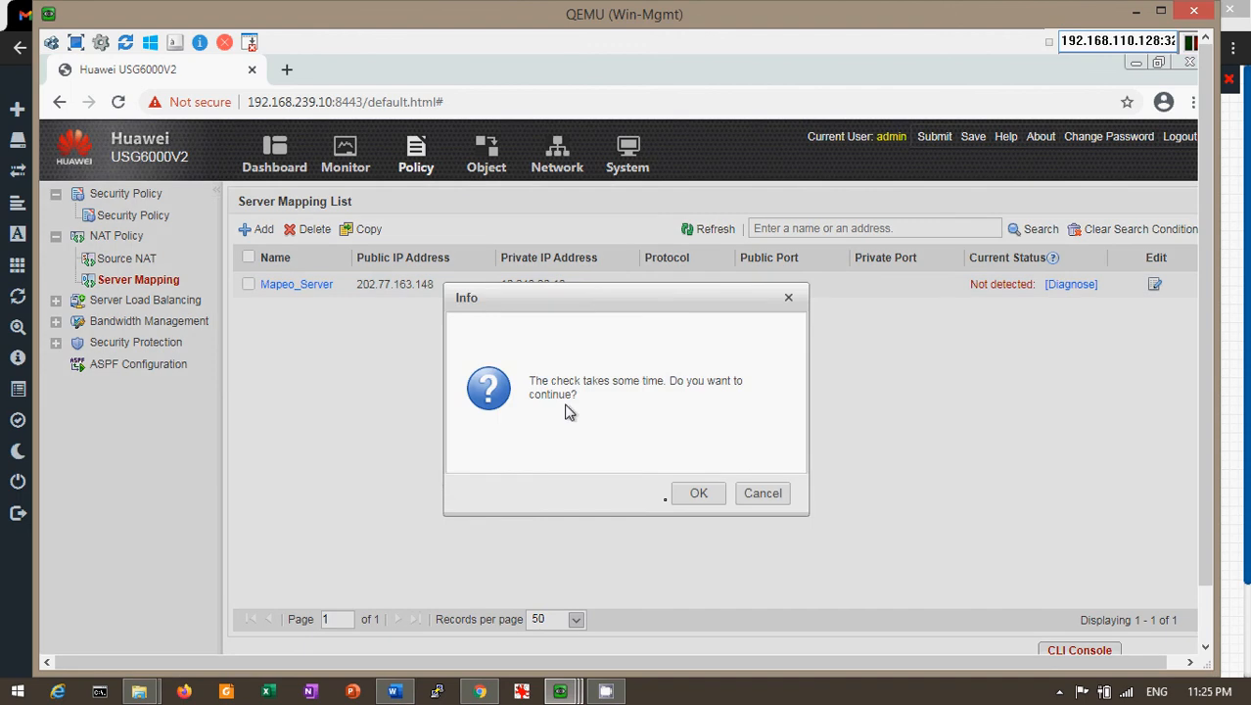
click(695, 495)
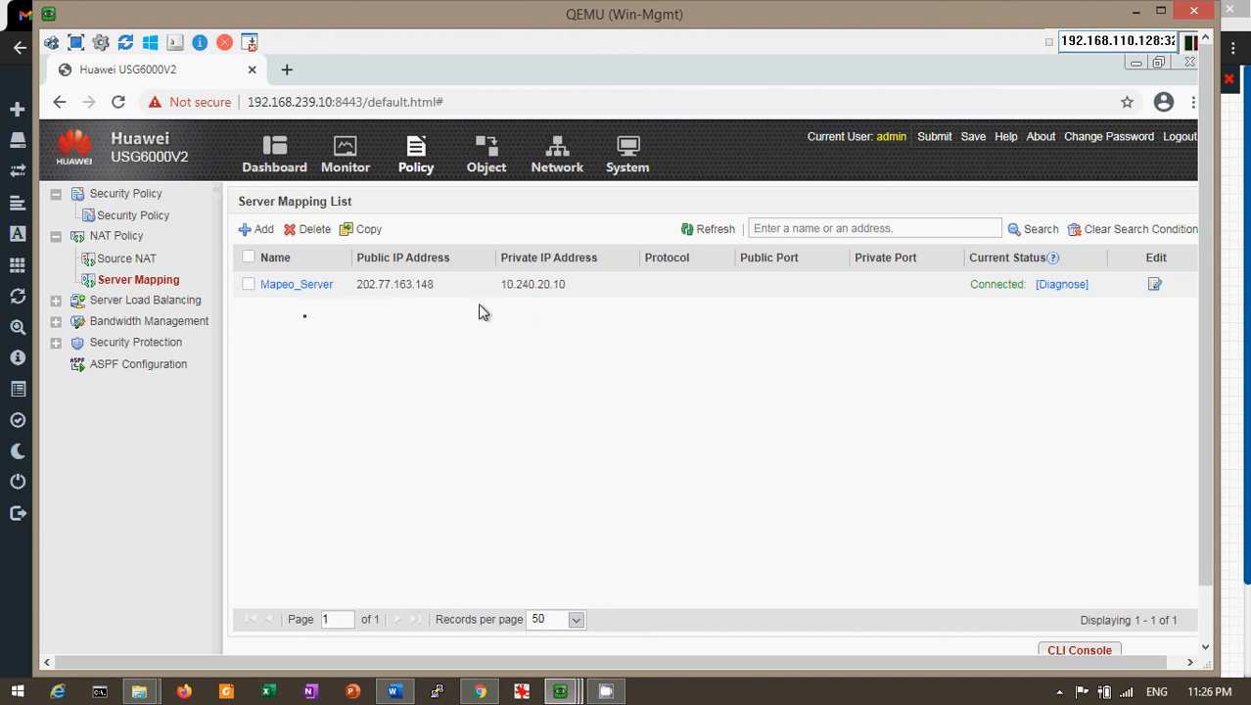
Review the Acceso_Servidores policy (untrust to trust, IP_Privada_Servidor, SG_Servidores) and close it
click(147, 216)
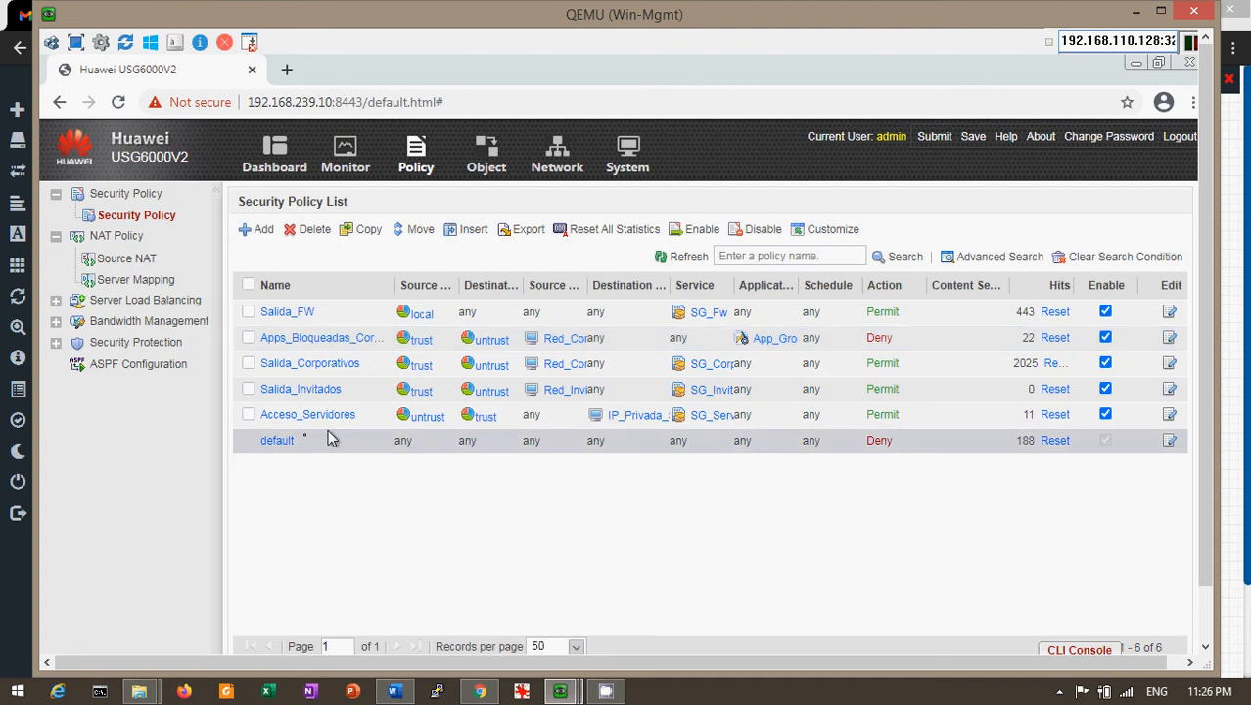
double_click(537, 389)
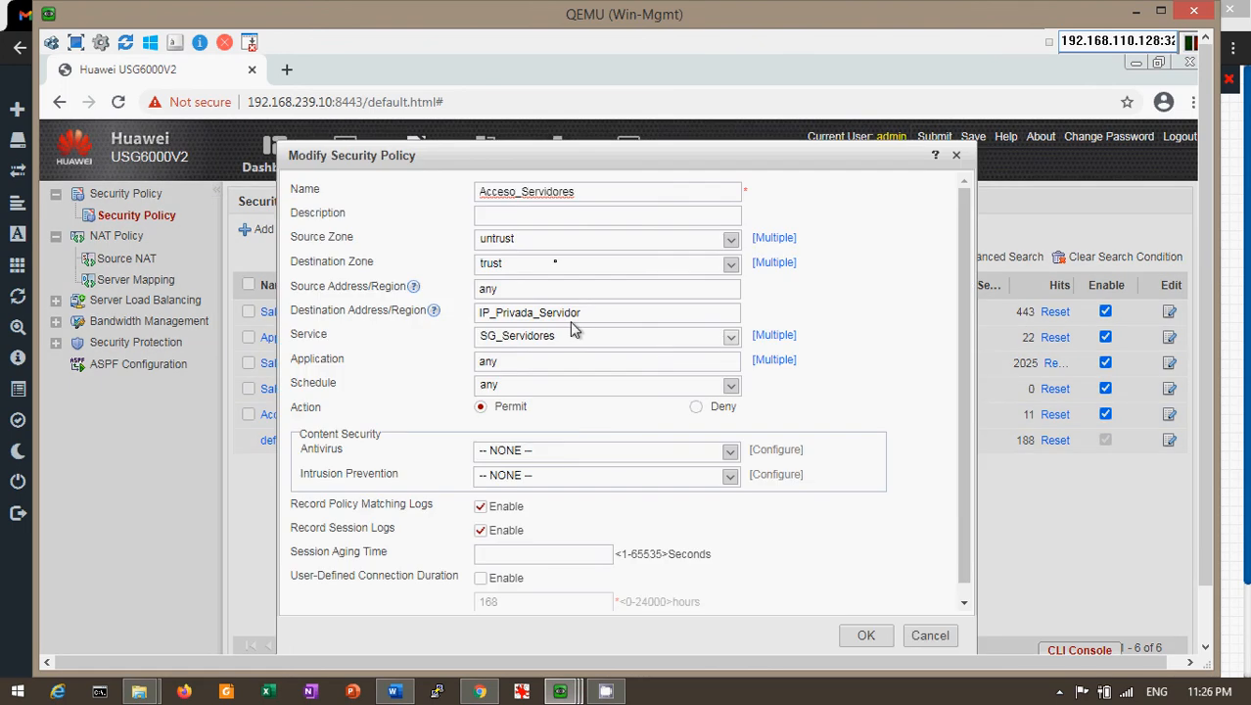
click(956, 157)
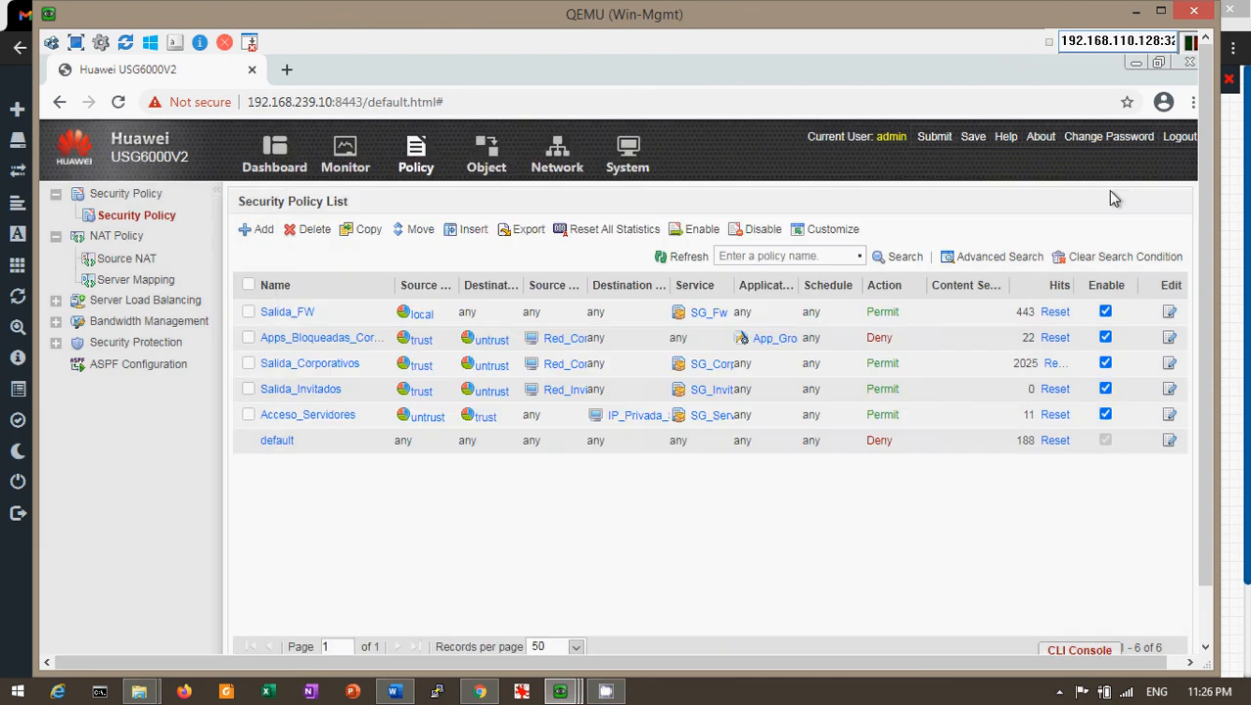
Check the IP_Privada_Servidor address object holds 10.240.20.10/32, then return to Policy
click(484, 153)
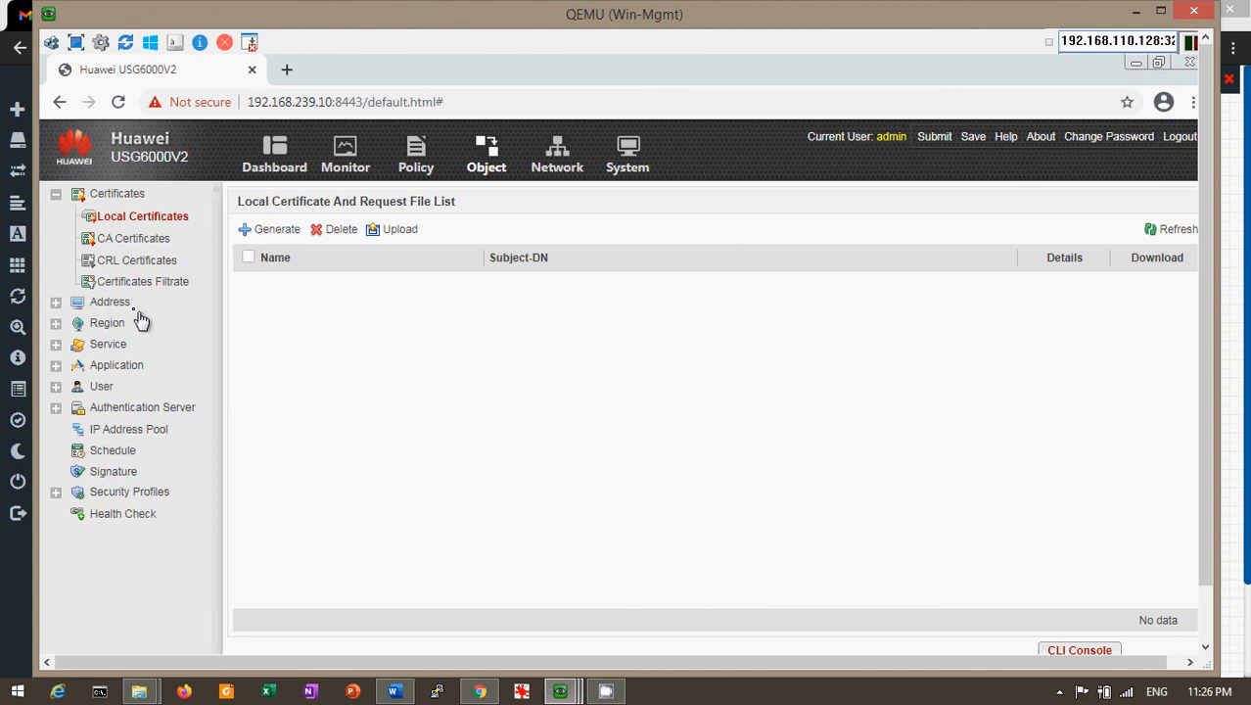
click(110, 302)
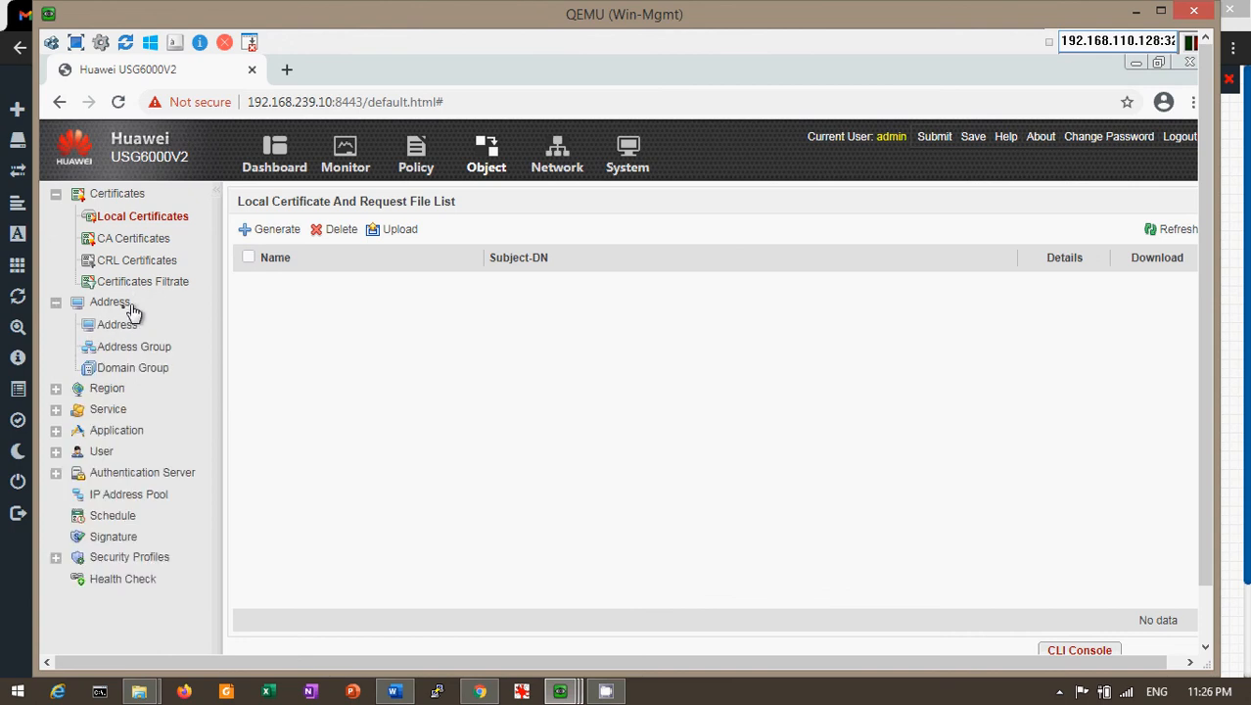
click(115, 326)
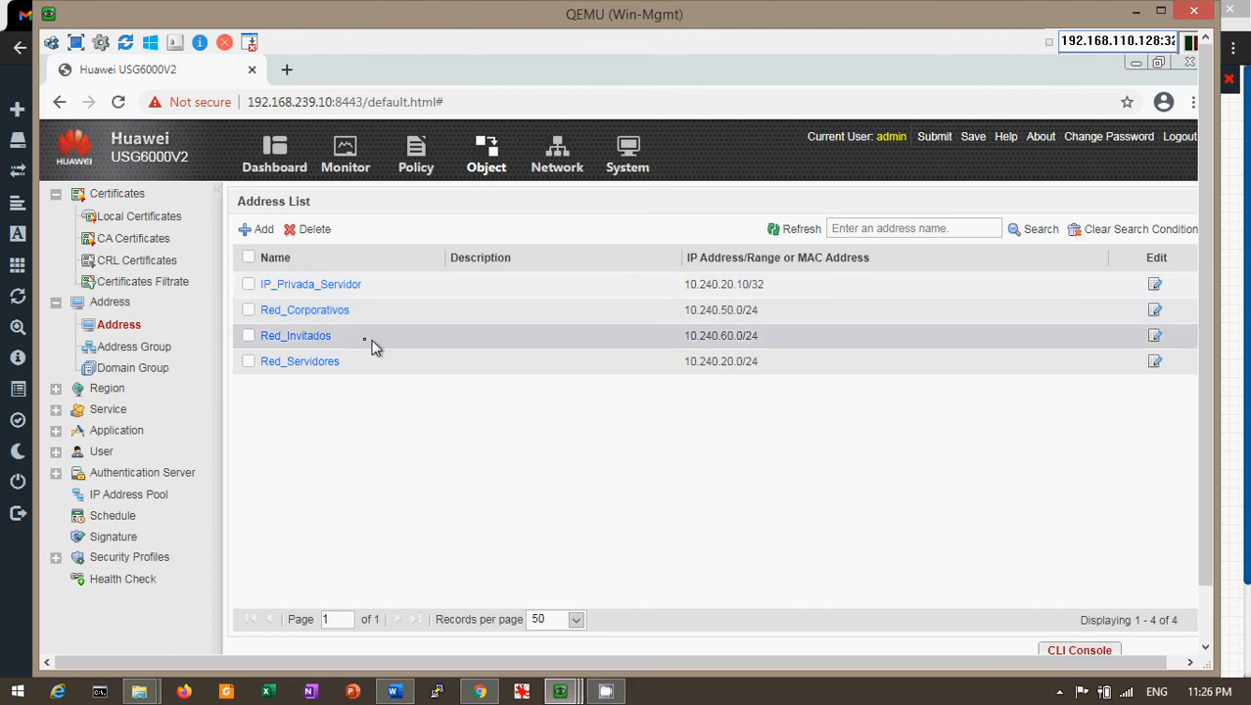
click(352, 288)
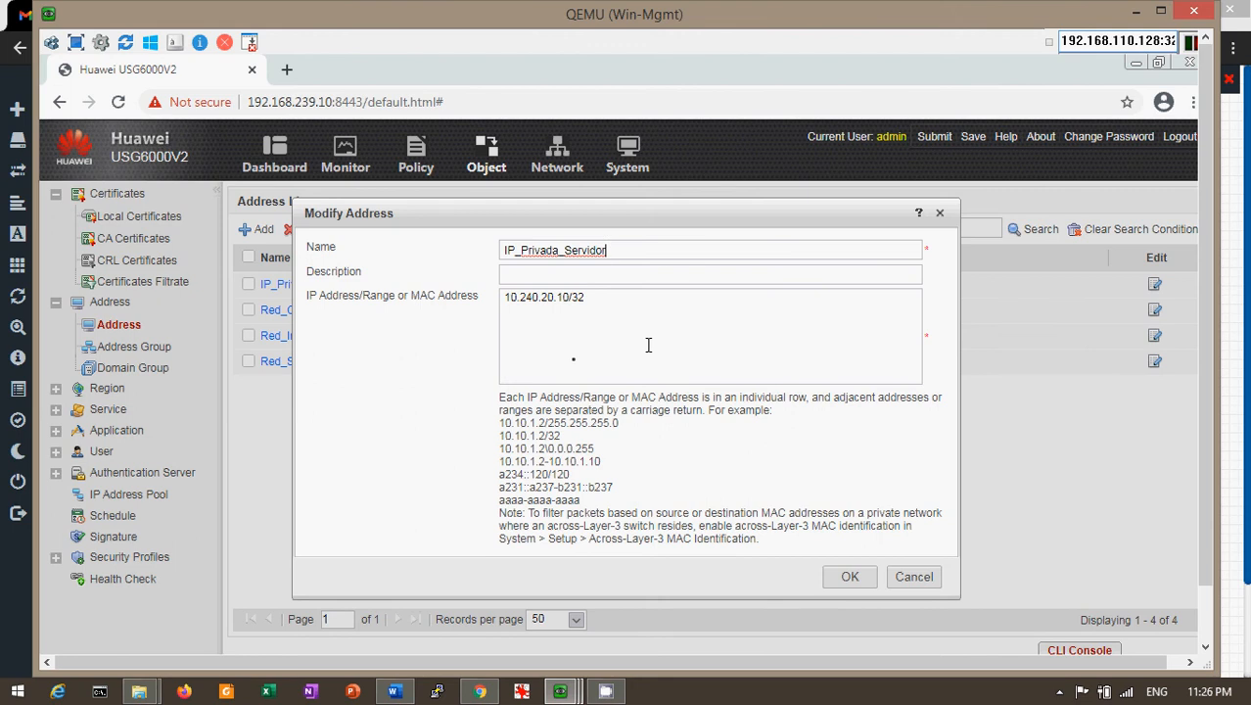
click(940, 215)
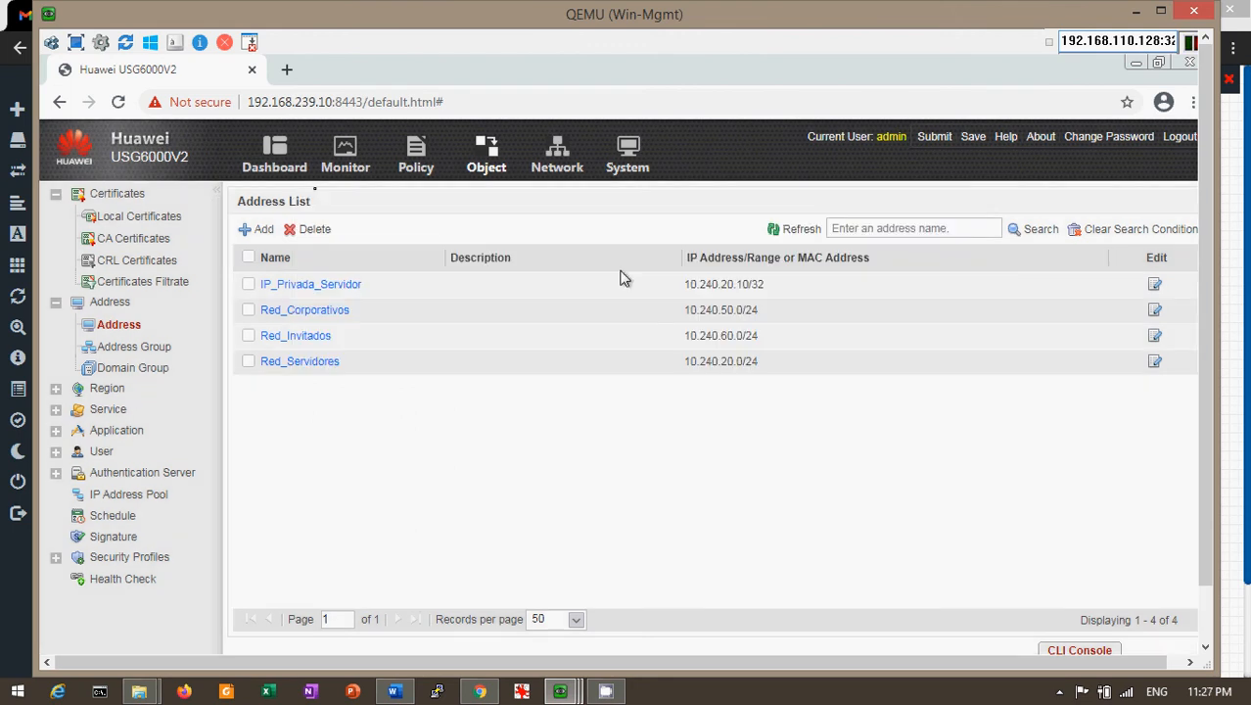
click(417, 157)
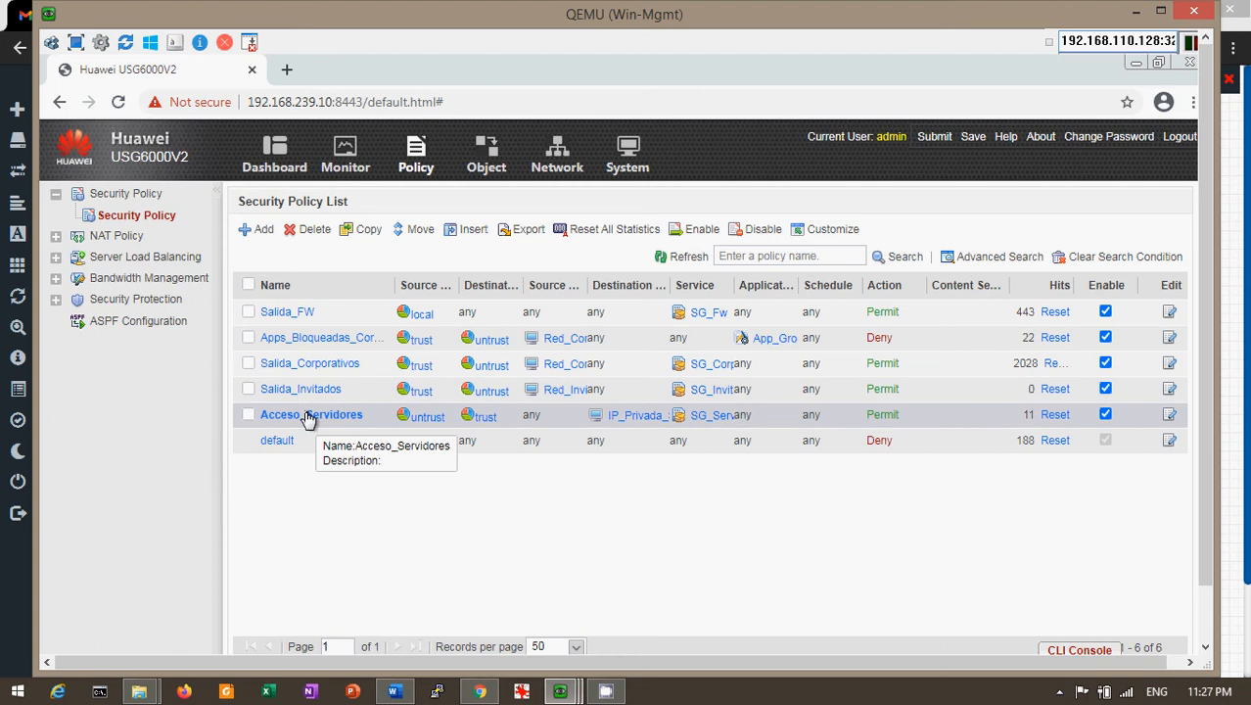
Open the Acceso_Servidores policy from the Security Policy List for modification
click(341, 416)
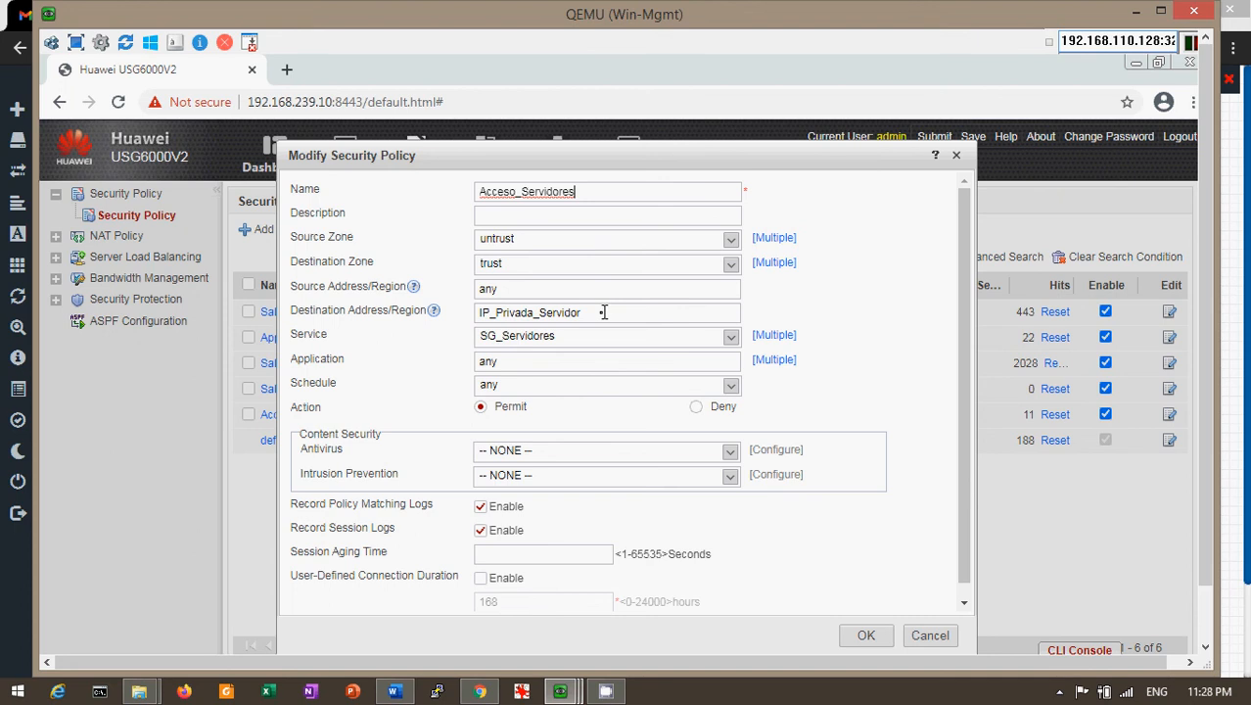
Glance at the Destination Address choices, then cancel the Acceso_Servidores dialog unchanged
click(602, 312)
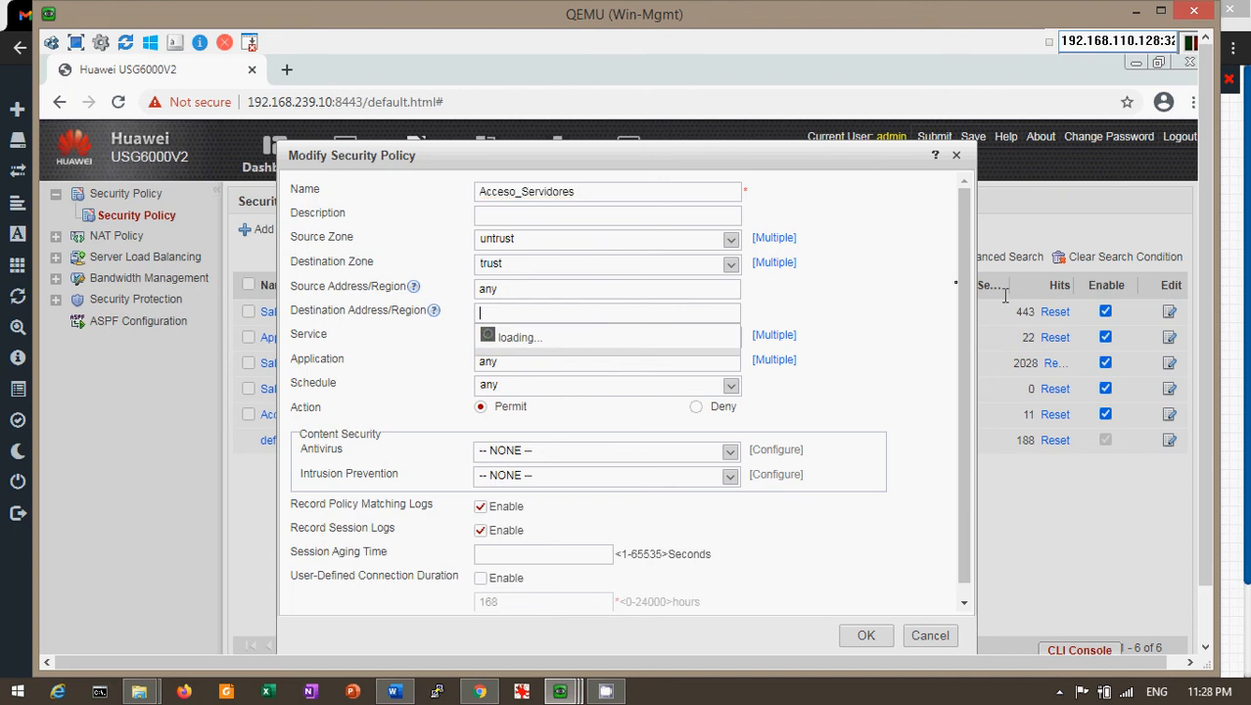
click(909, 295)
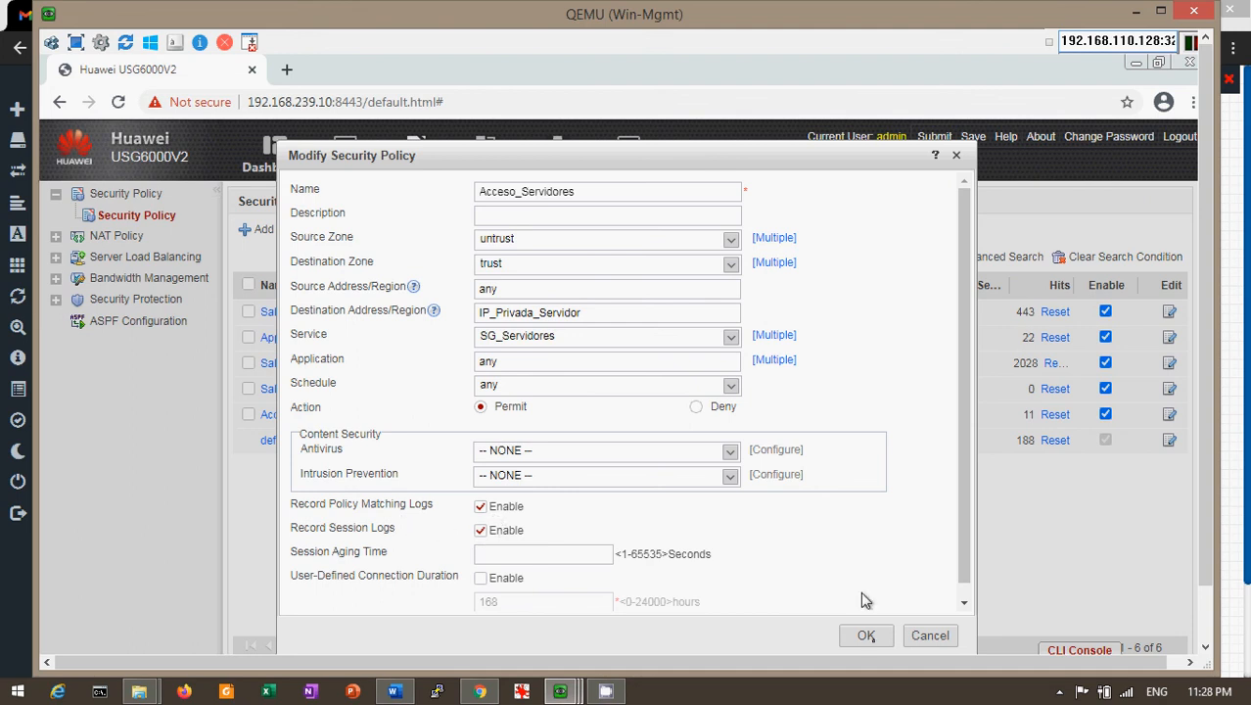
click(930, 638)
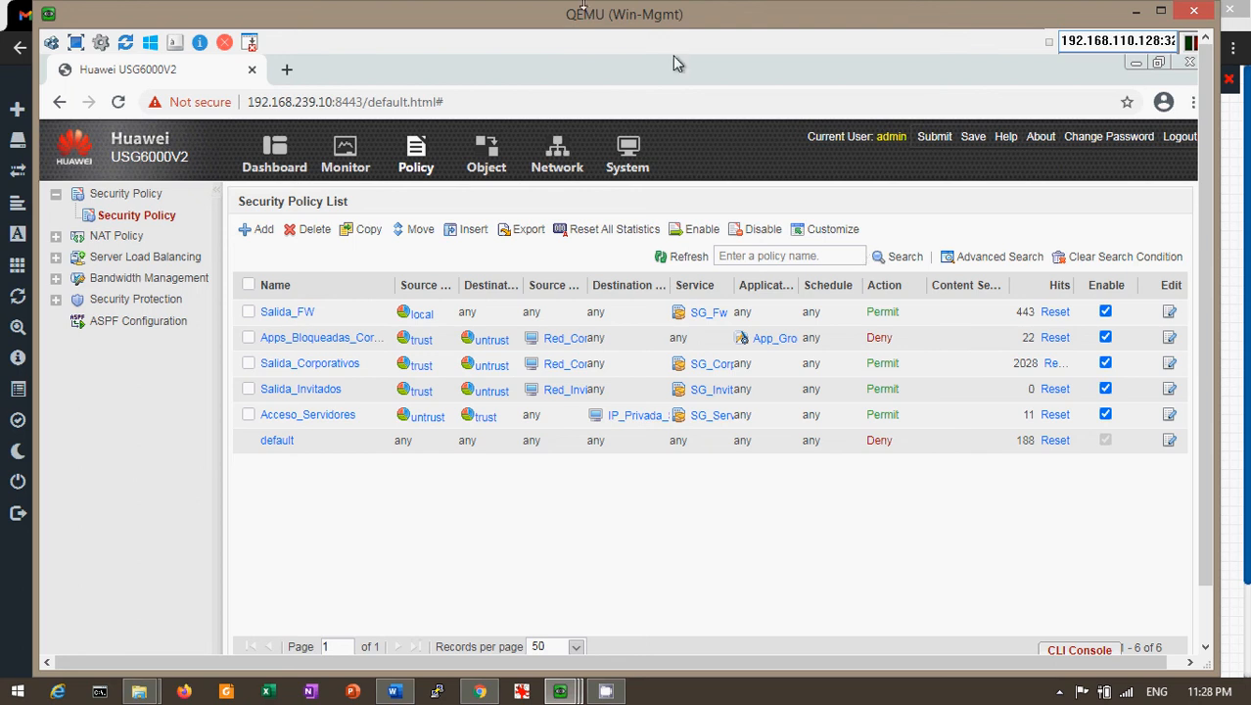
View the Static Route list, including the default route via 202.77.163.141 on GE1/0/0
click(545, 179)
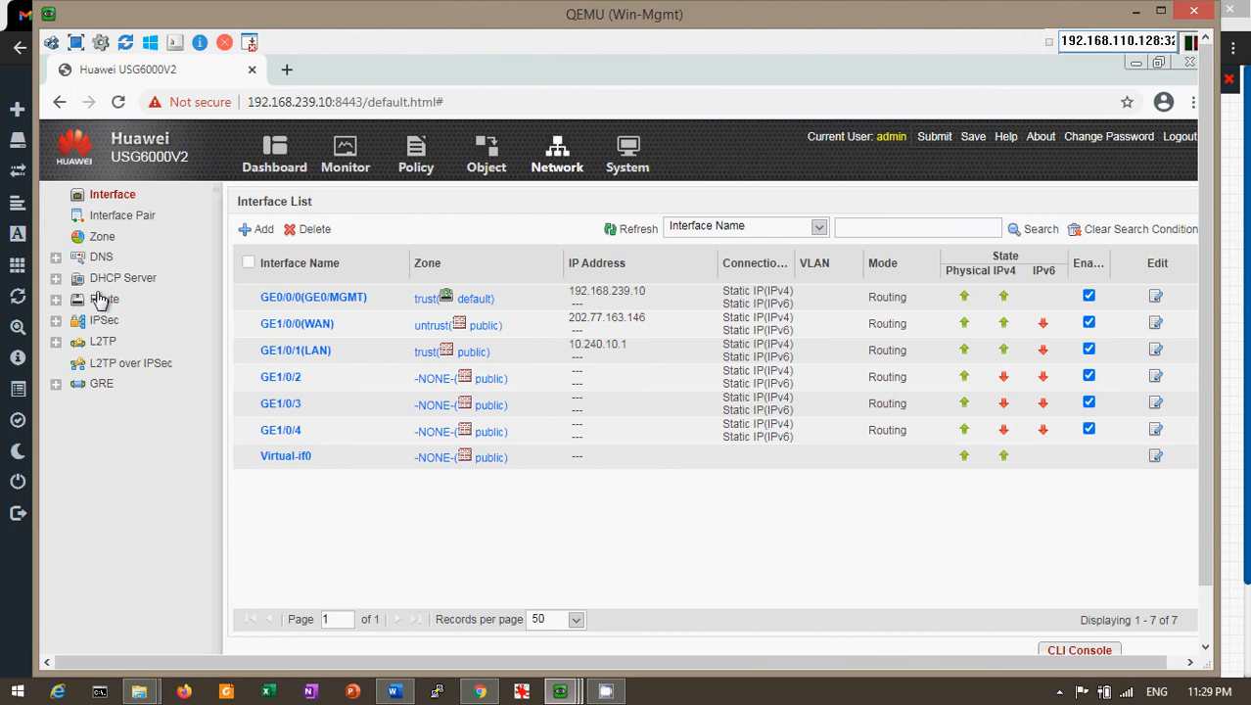
click(57, 300)
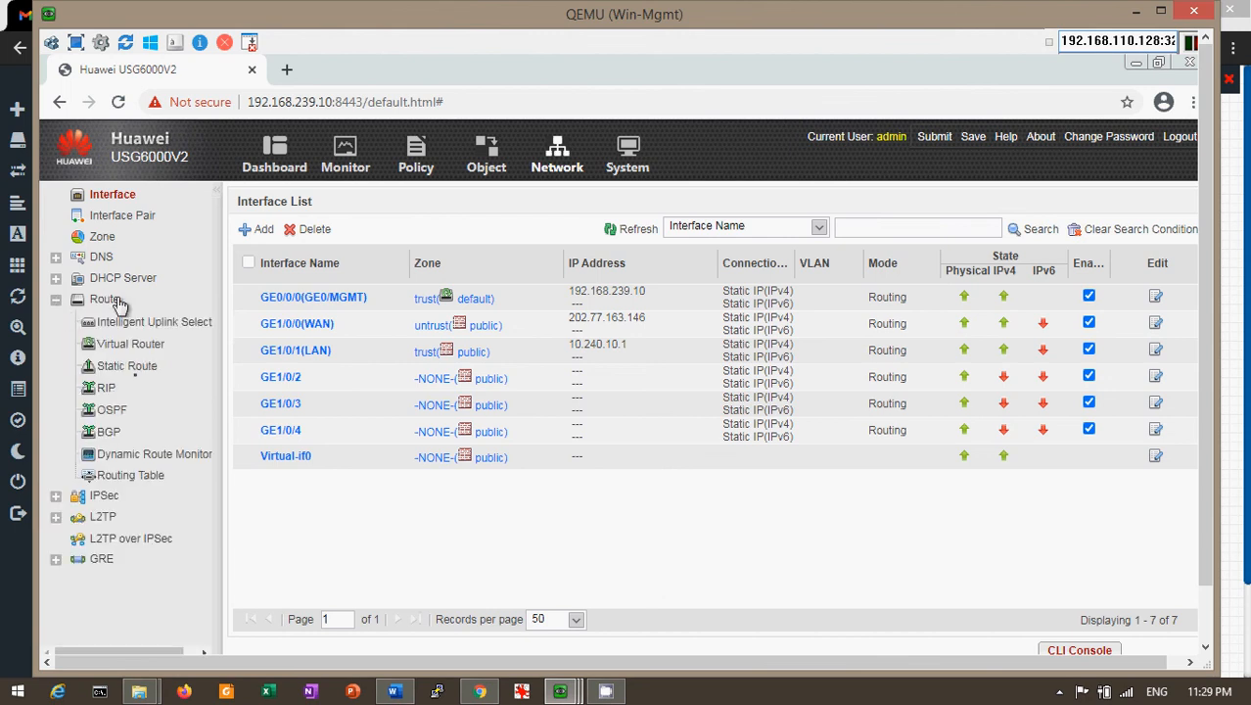
click(128, 366)
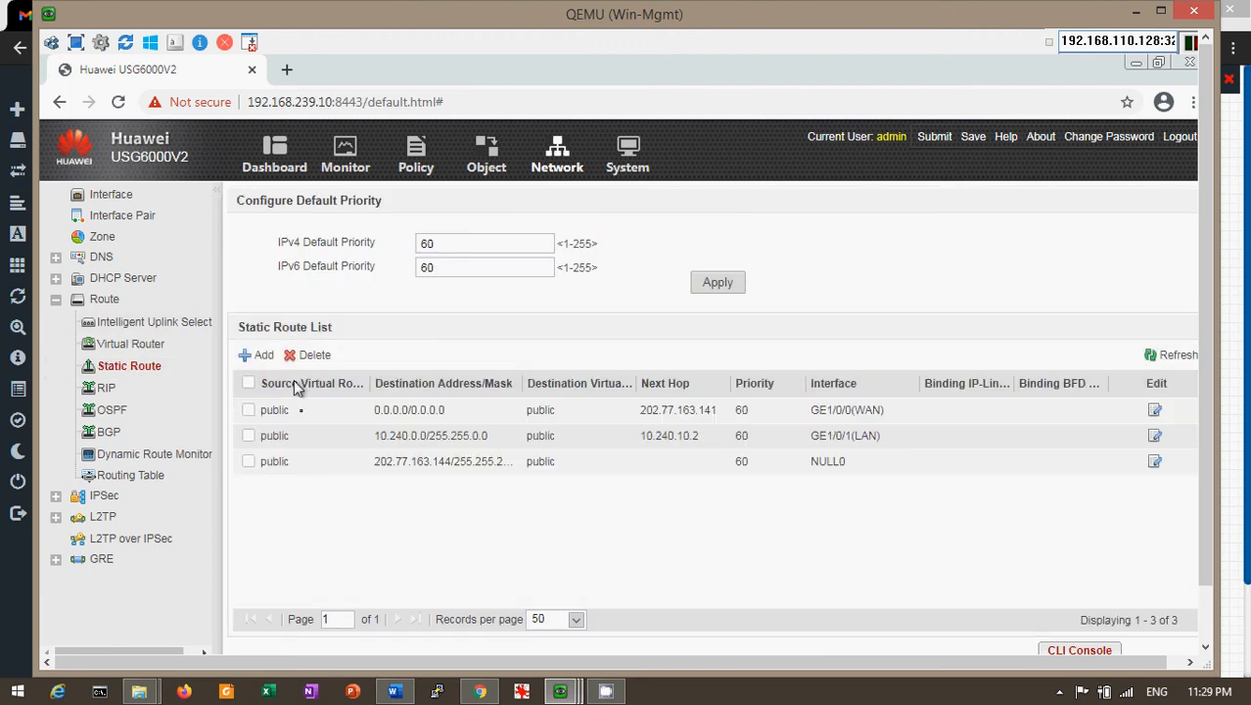
click(476, 693)
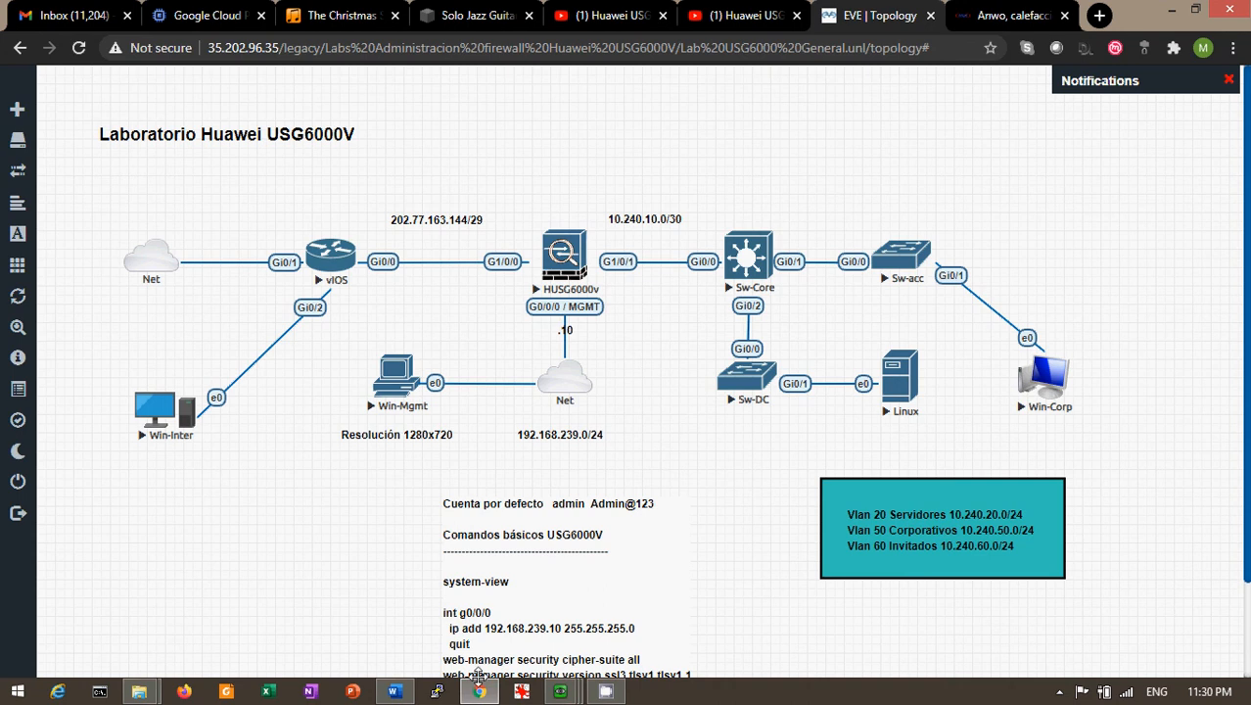
mouse_move(558, 693)
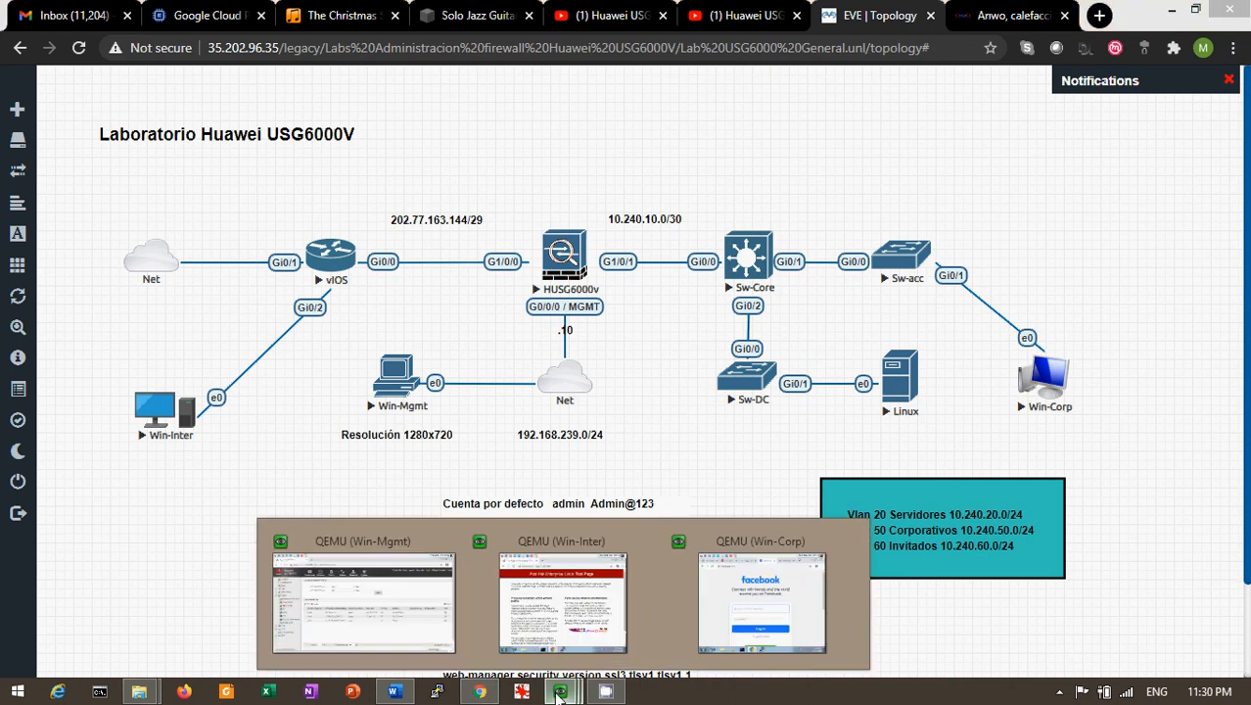
click(400, 637)
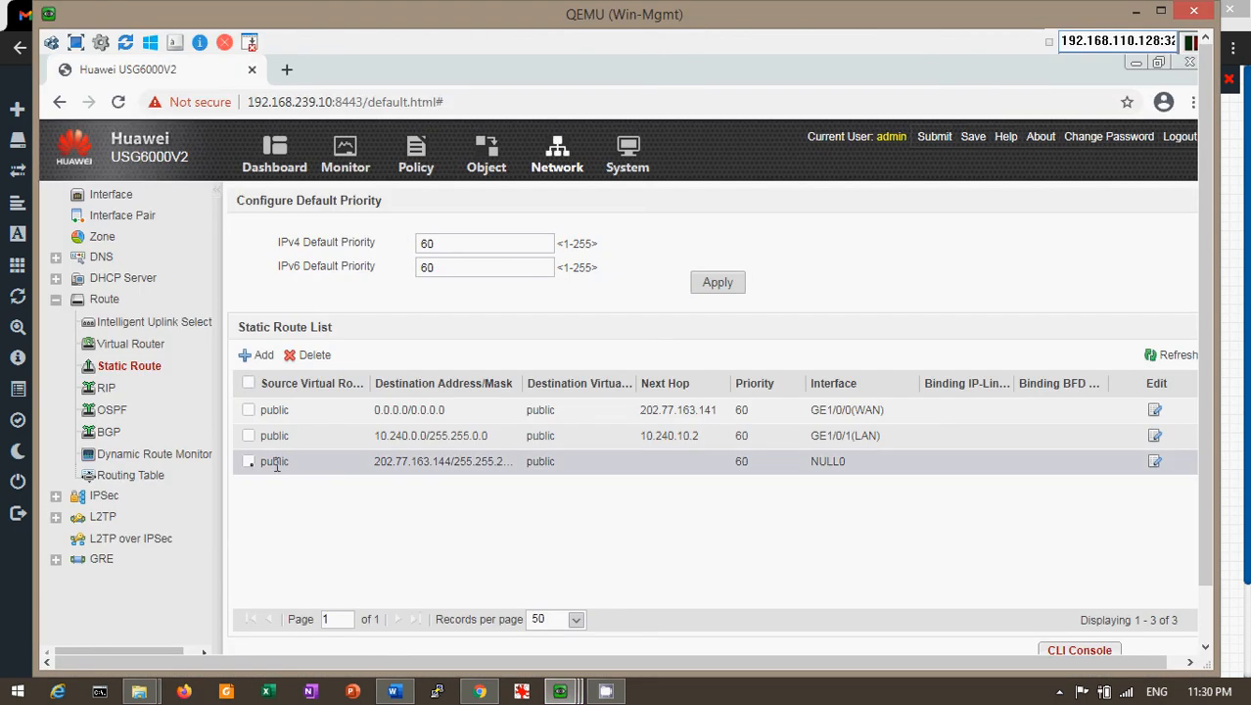
click(1157, 462)
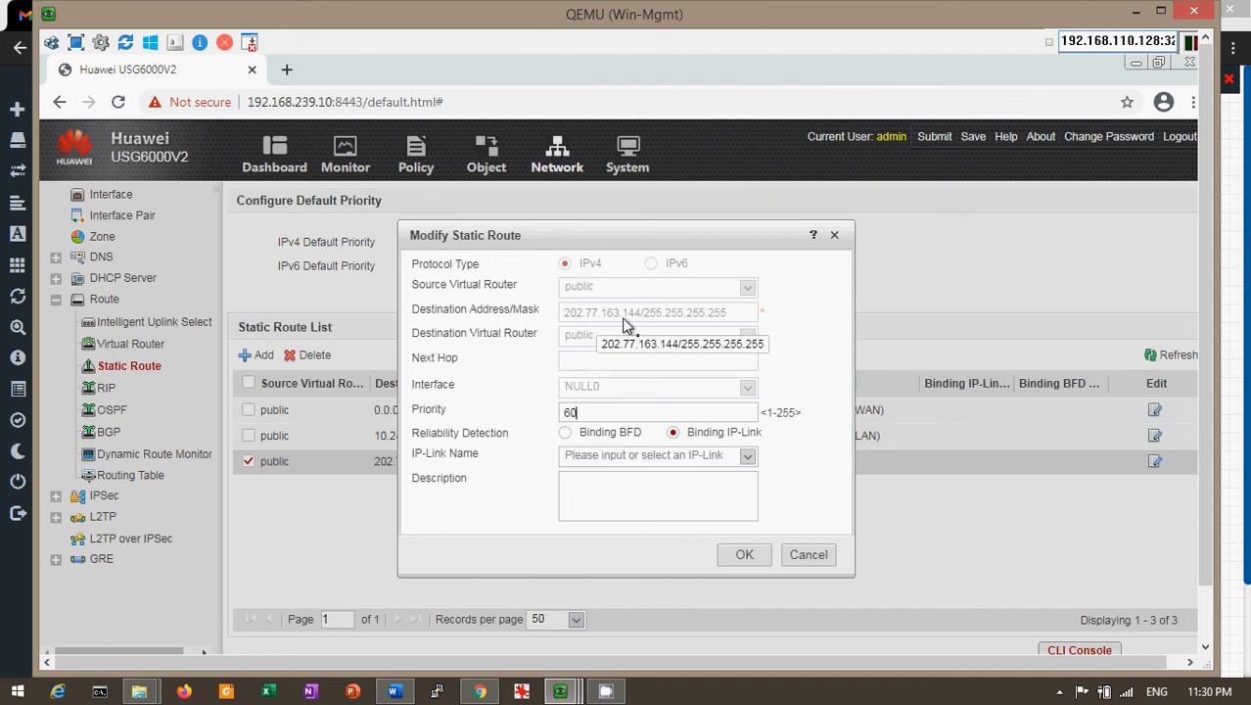
click(825, 559)
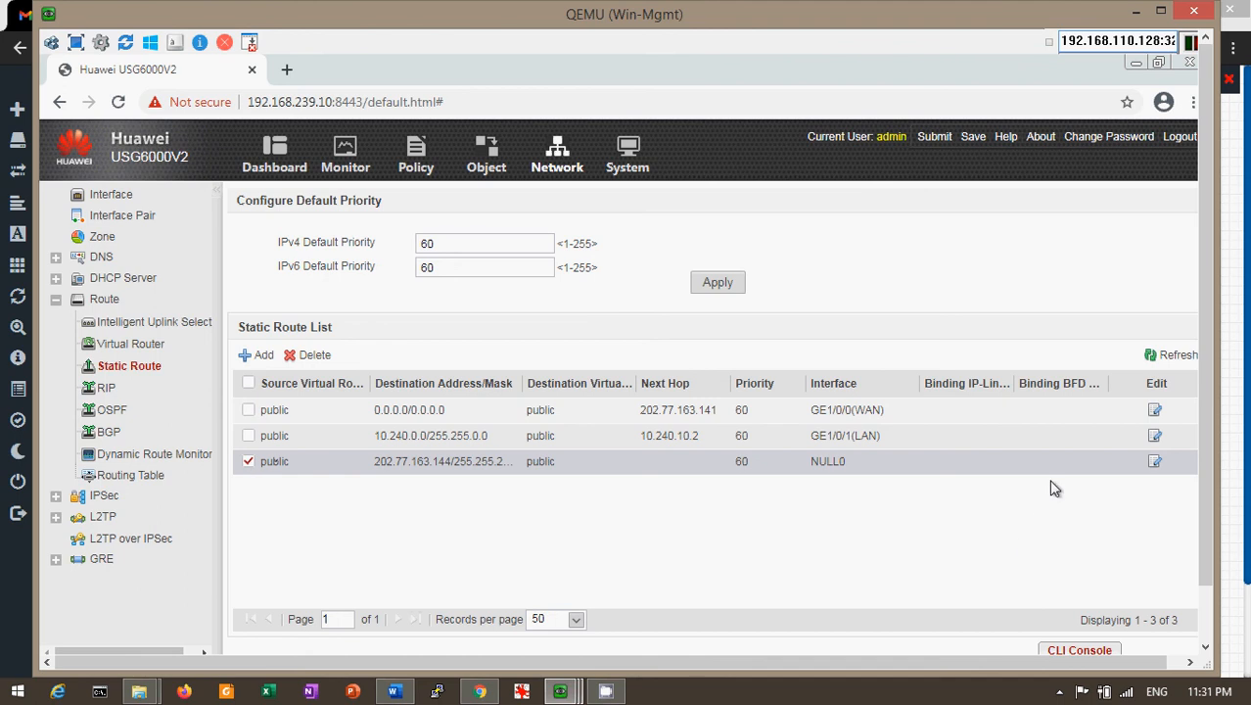
click(249, 462)
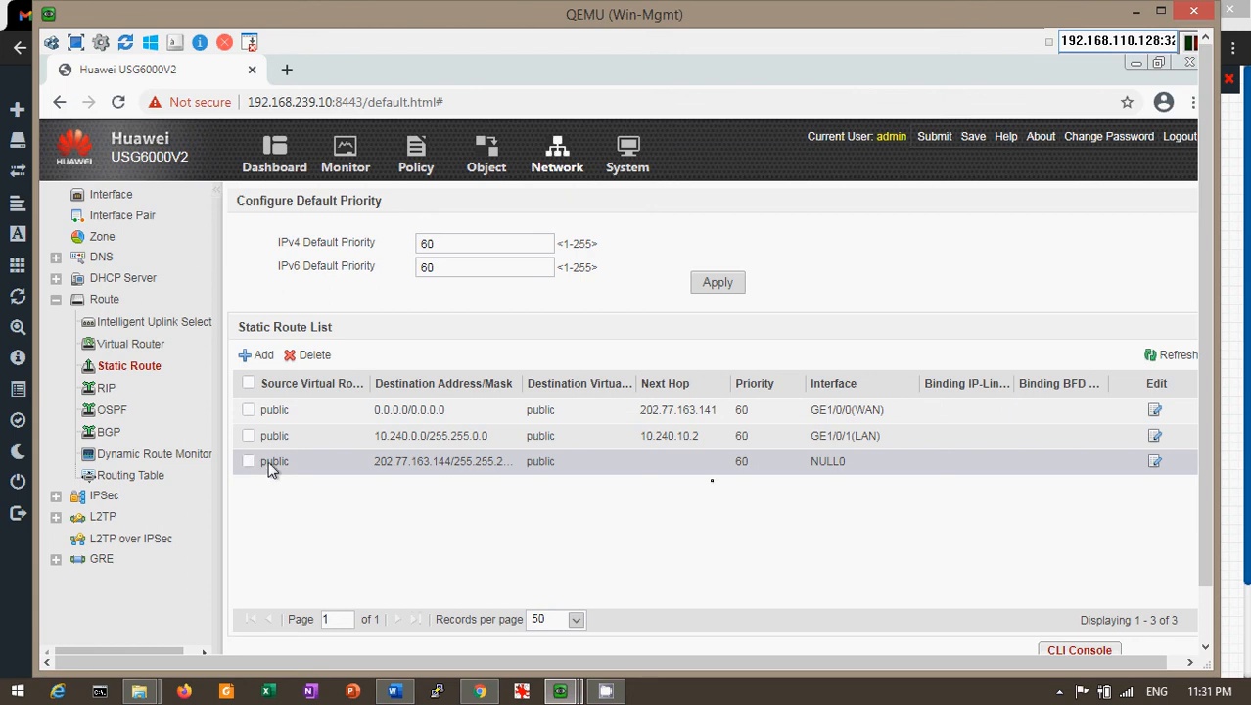
click(1156, 462)
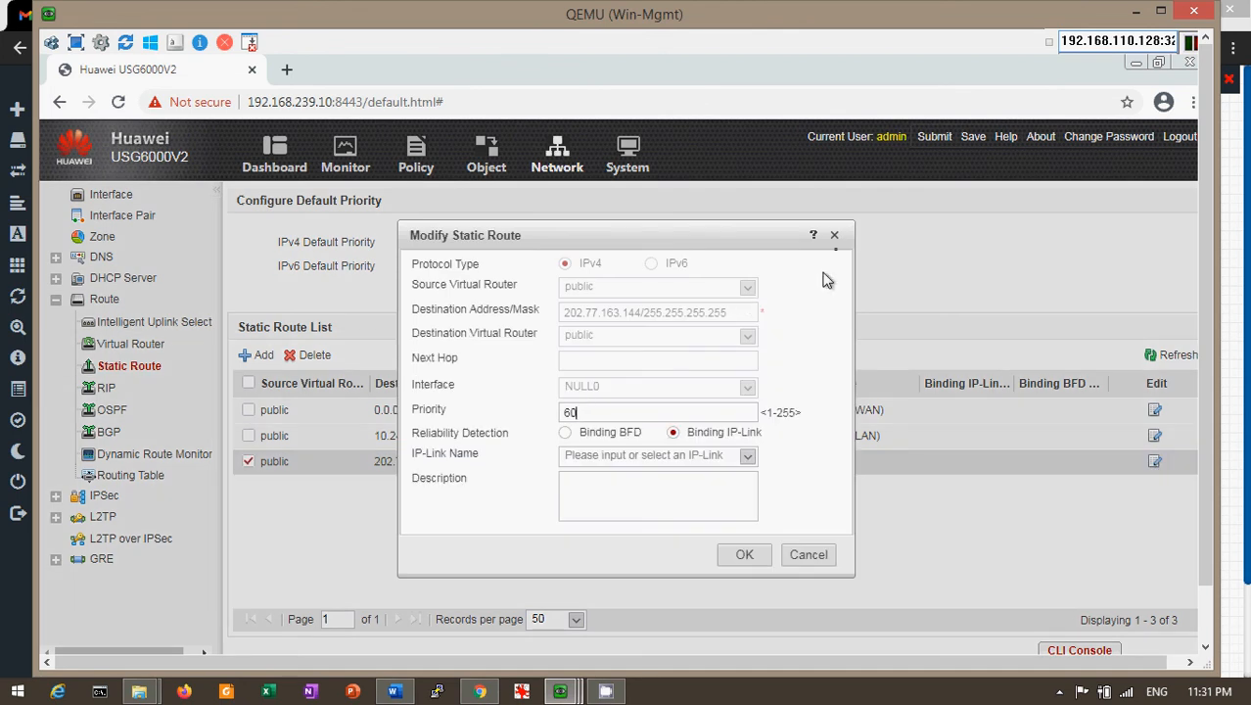
click(833, 237)
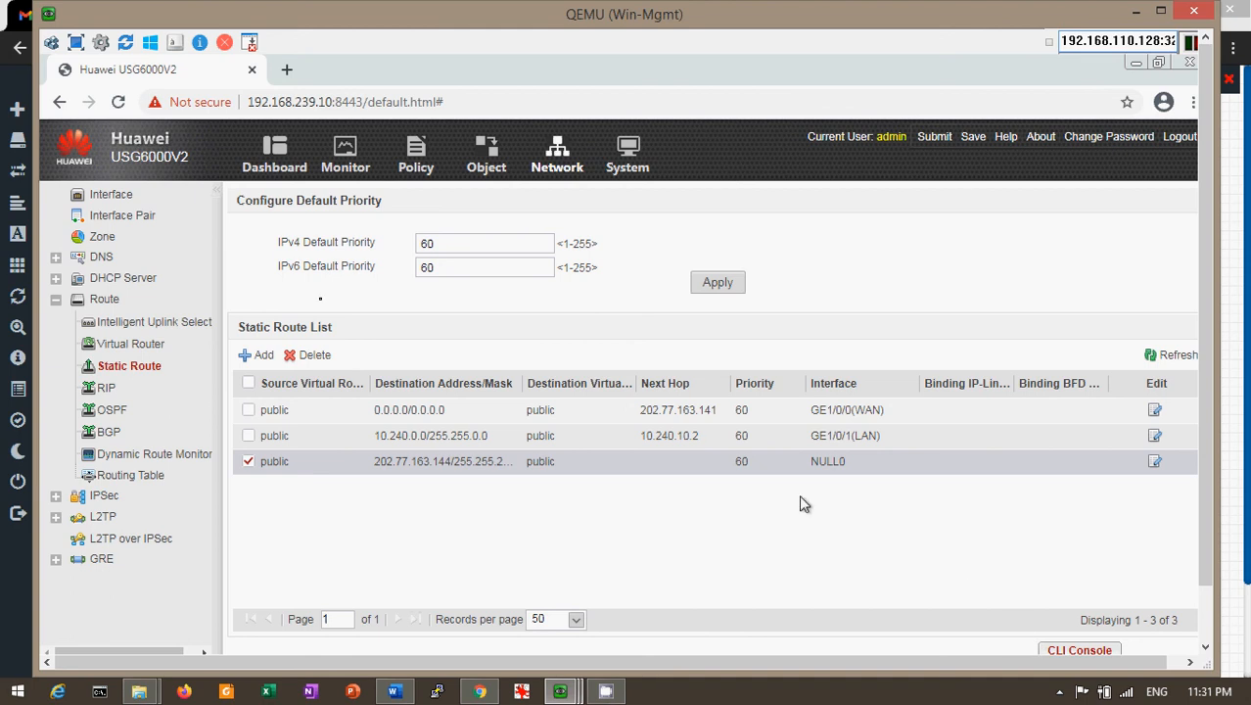
Delete the 202.77.163.144 null route and start a new route to destination 202.77.163.148
click(311, 357)
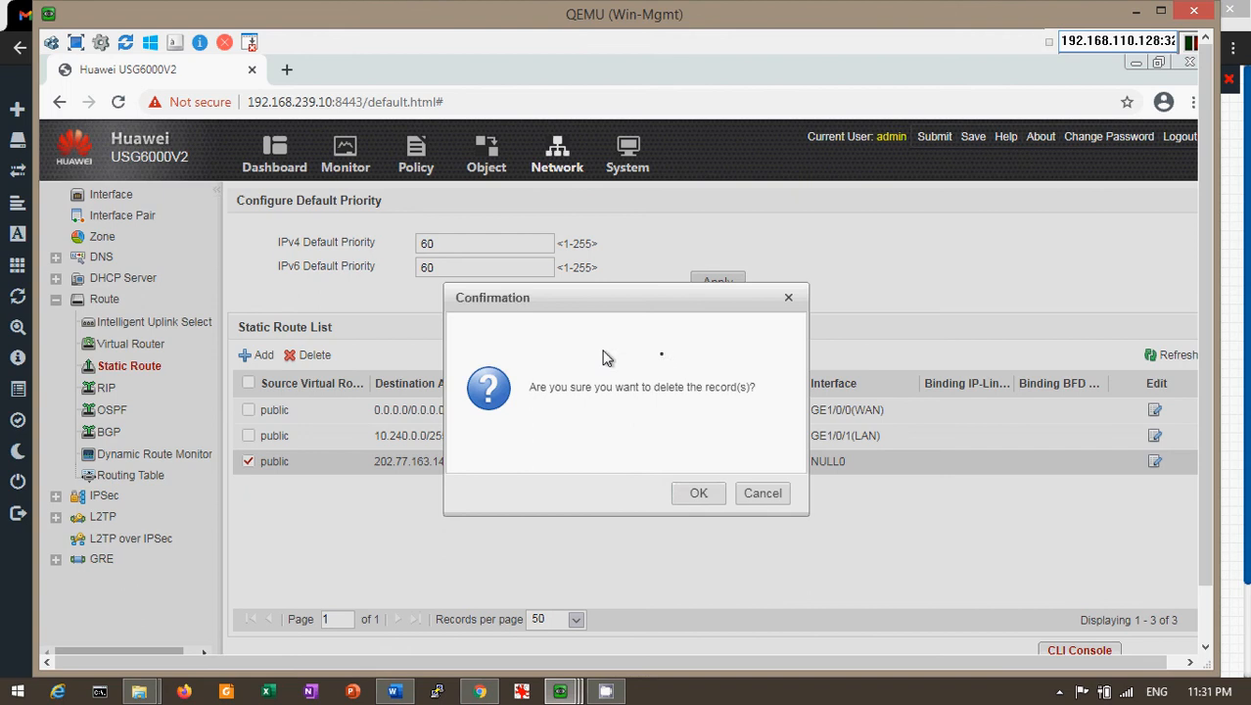
click(704, 493)
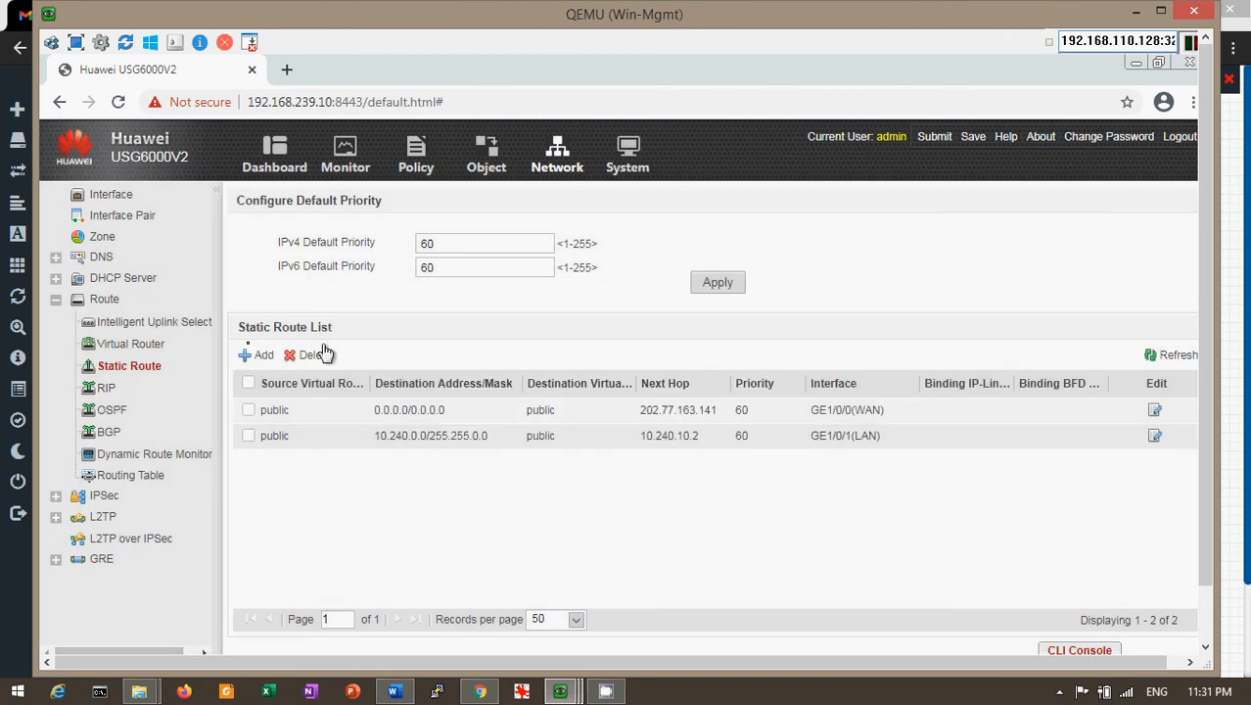
click(259, 361)
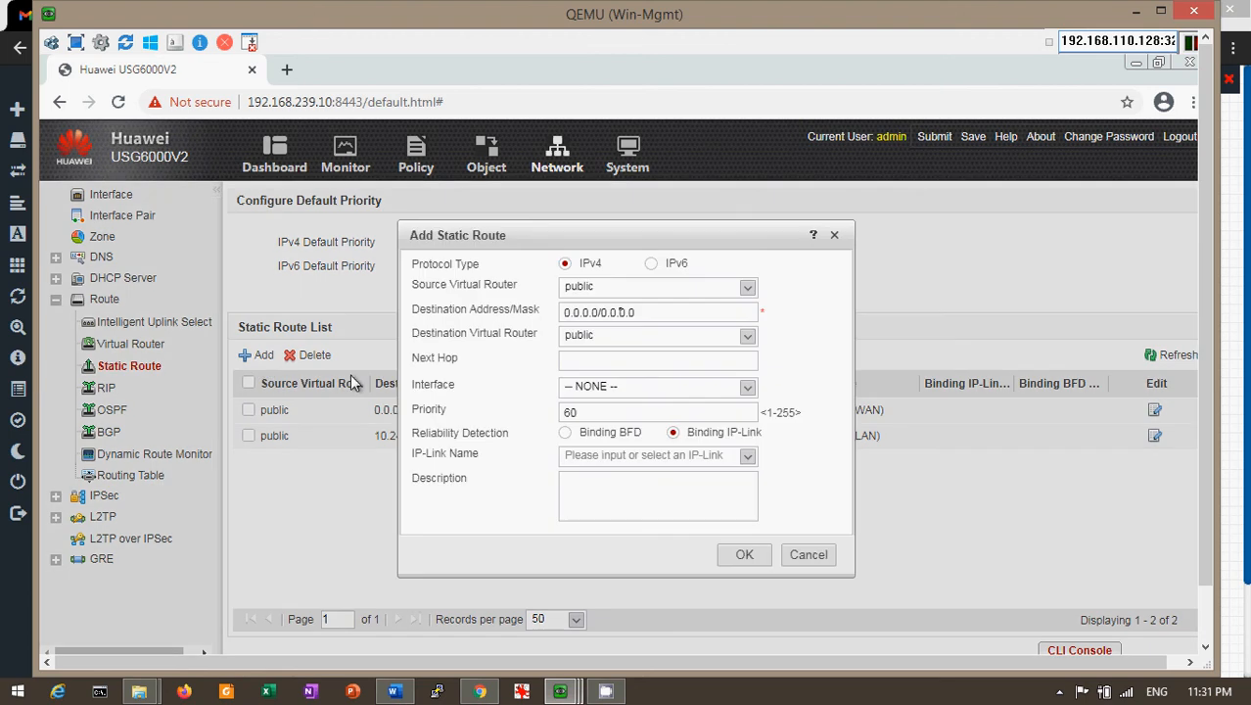
click(643, 311)
drag(644, 311, 475, 330)
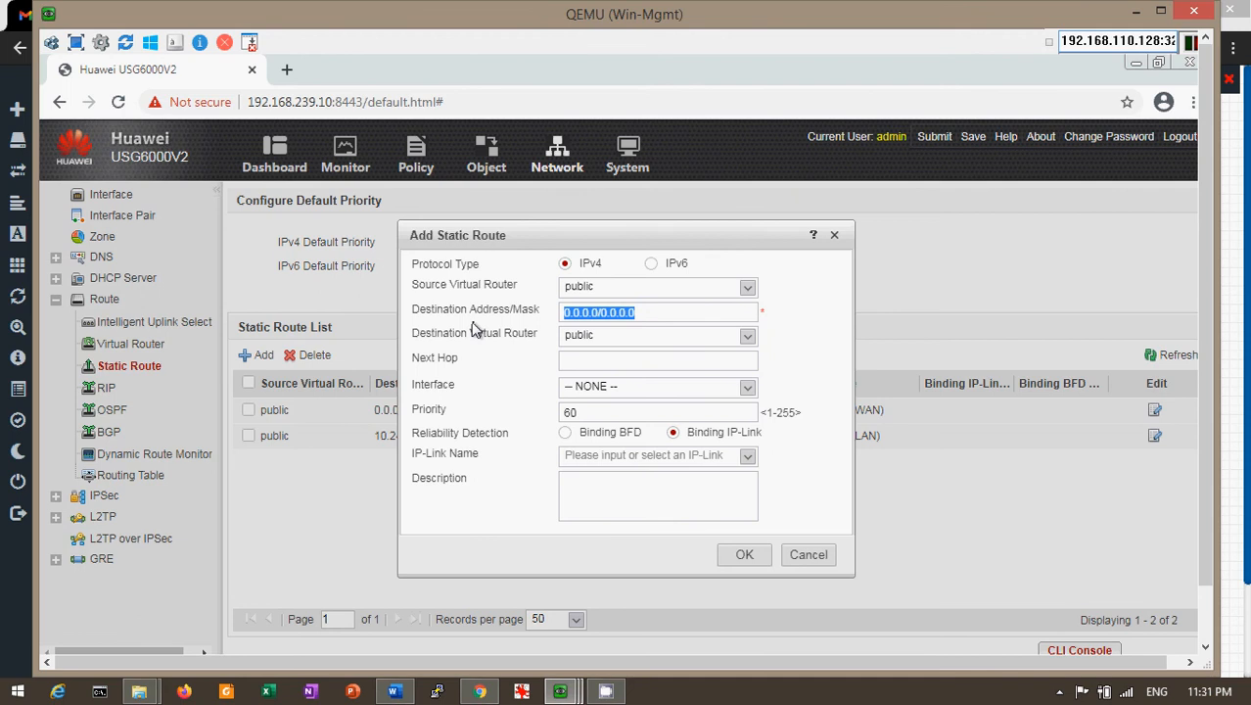
text(202.)
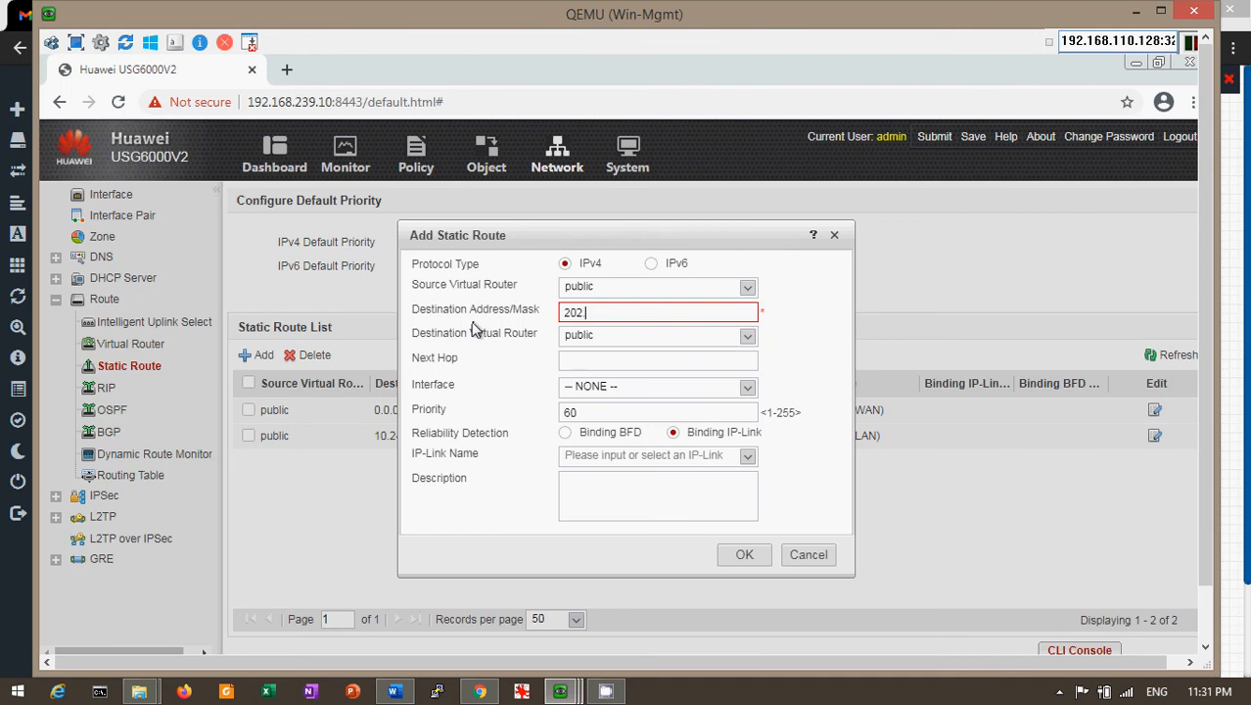
text(77.163.148)
Point the new route at NULL0, correct the destination to 202.77.163.148/32, and save it
click(746, 390)
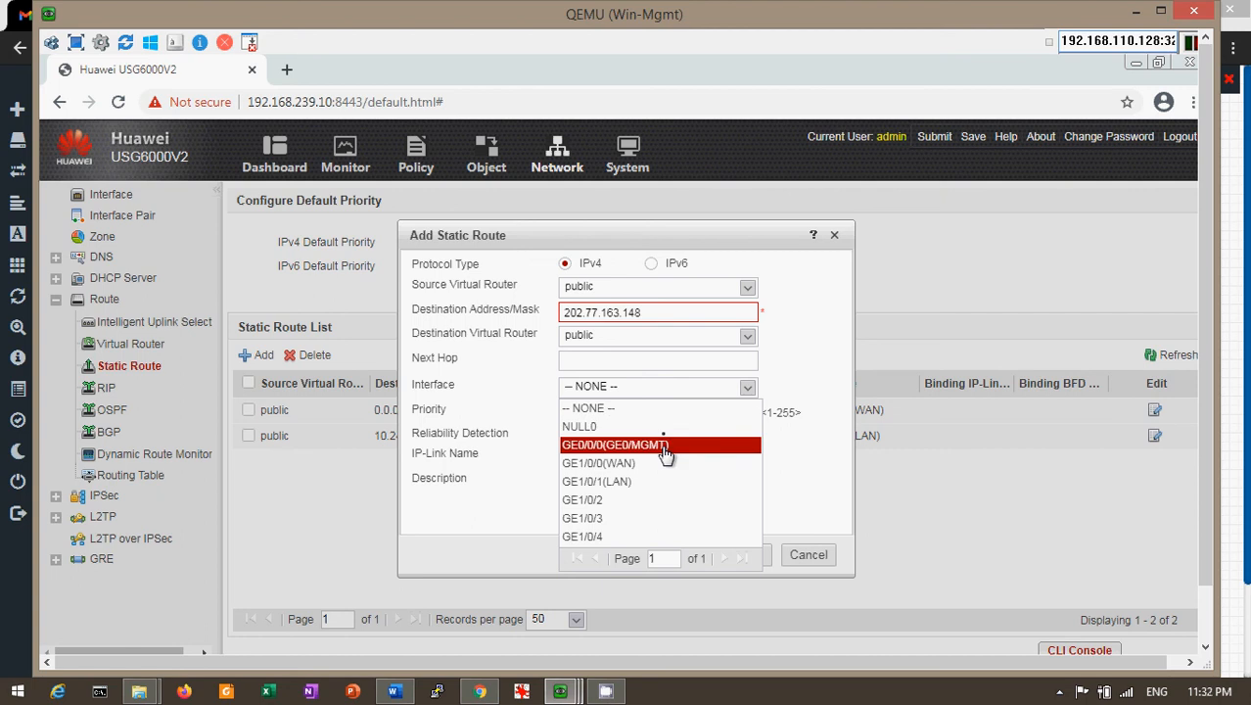
click(669, 429)
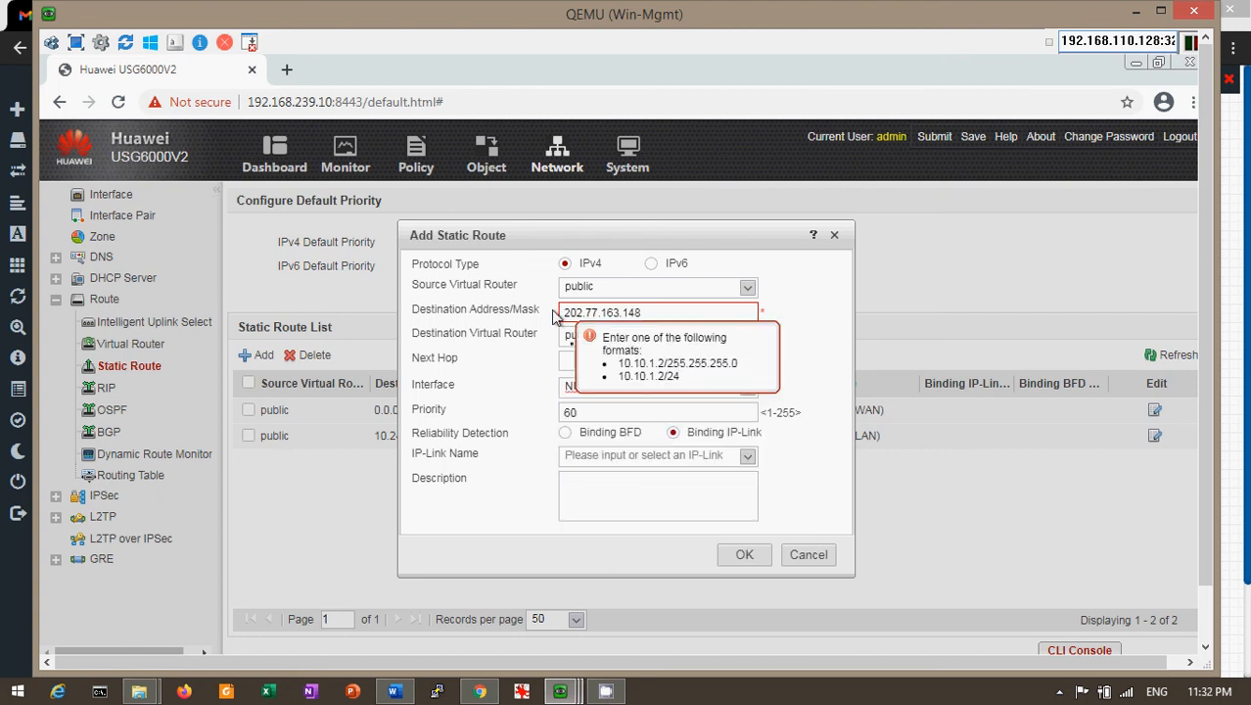
click(746, 556)
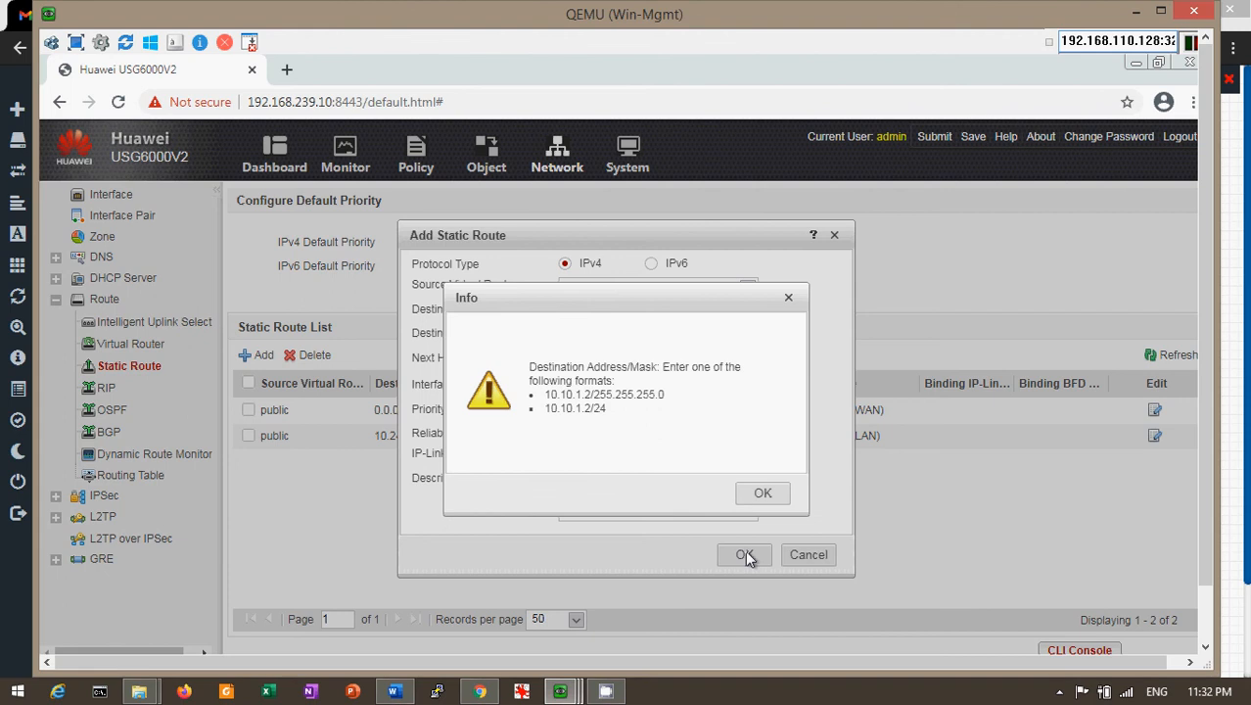
click(759, 498)
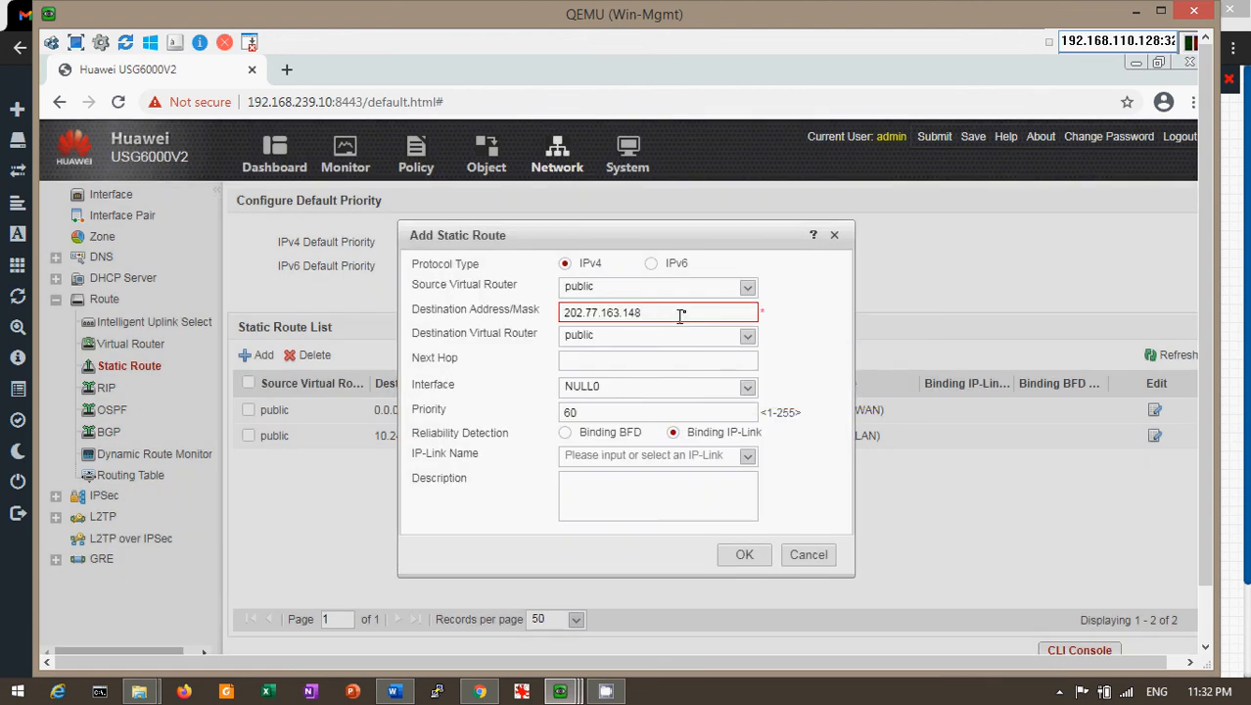
click(684, 311)
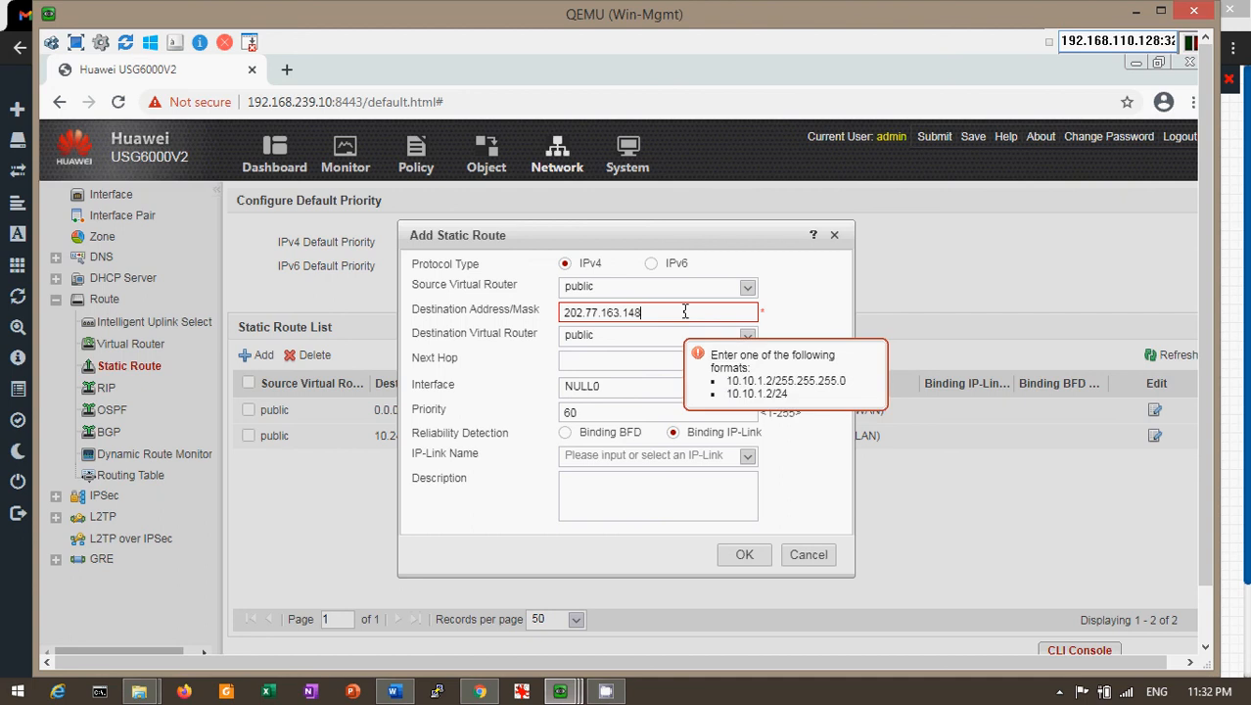
text(/32)
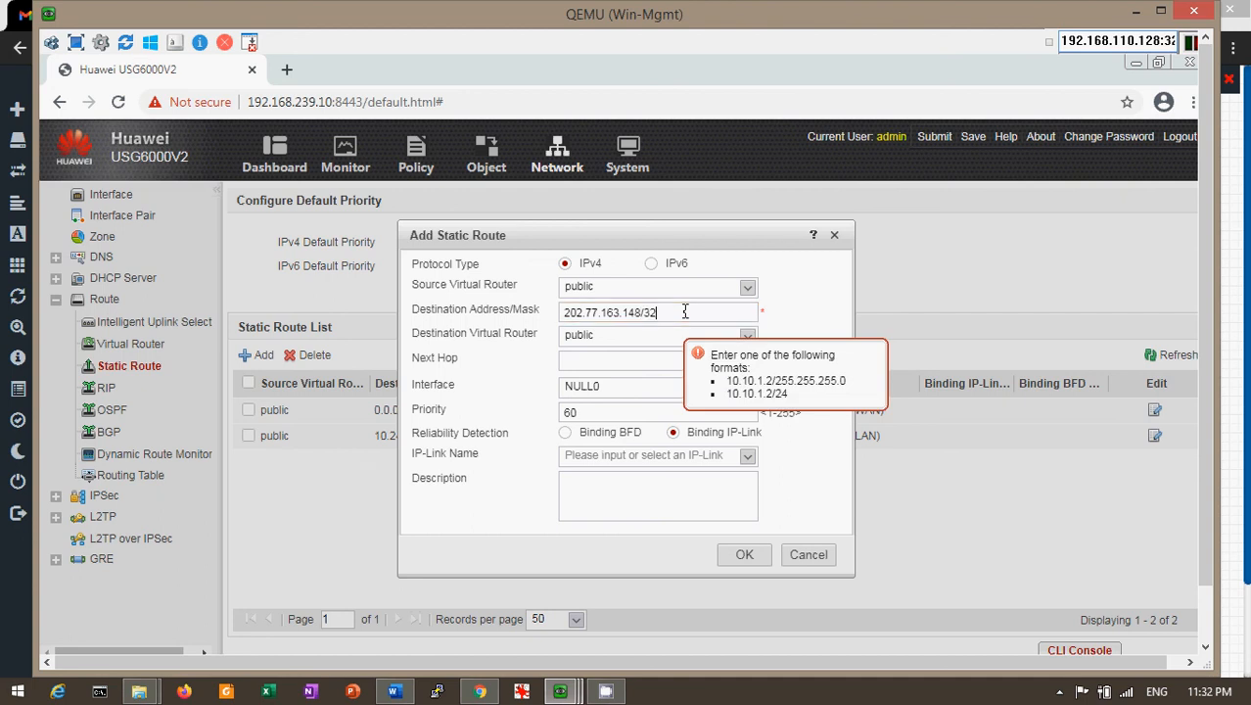
click(744, 553)
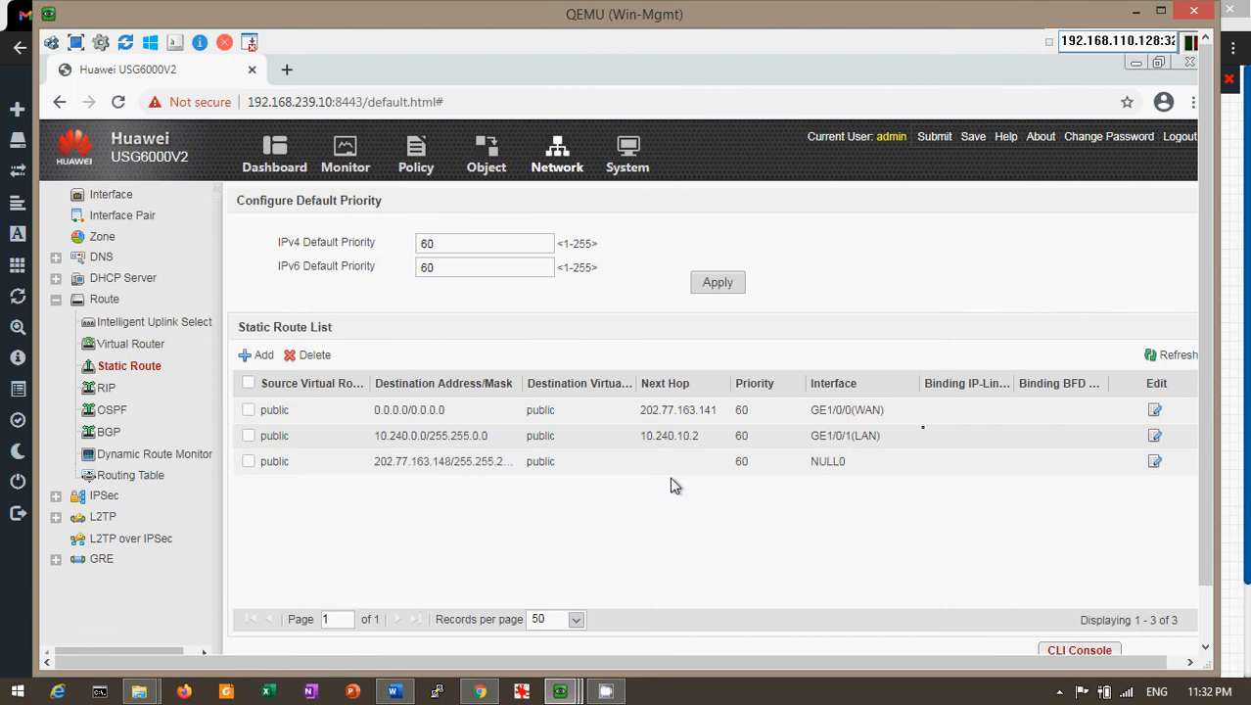
Bring the Win-Inter browser to the front from the EVE-NG topology and launch the Sw-Core console
click(1148, 13)
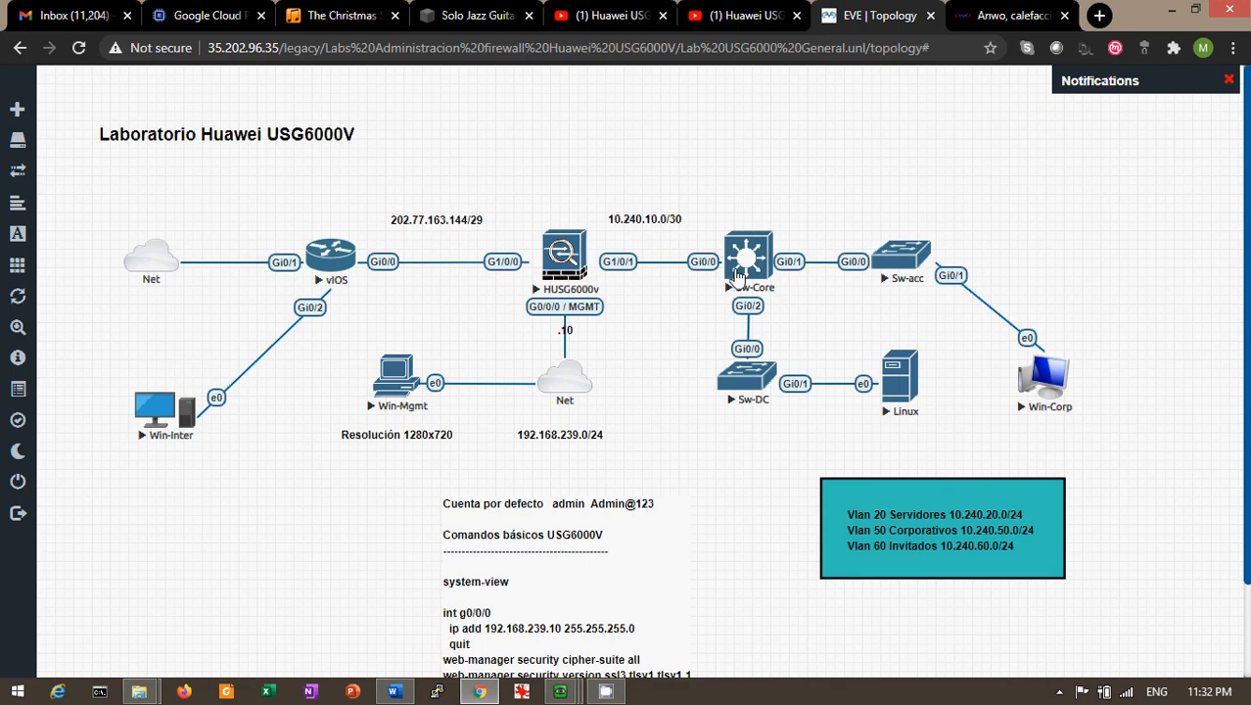
mouse_move(560, 691)
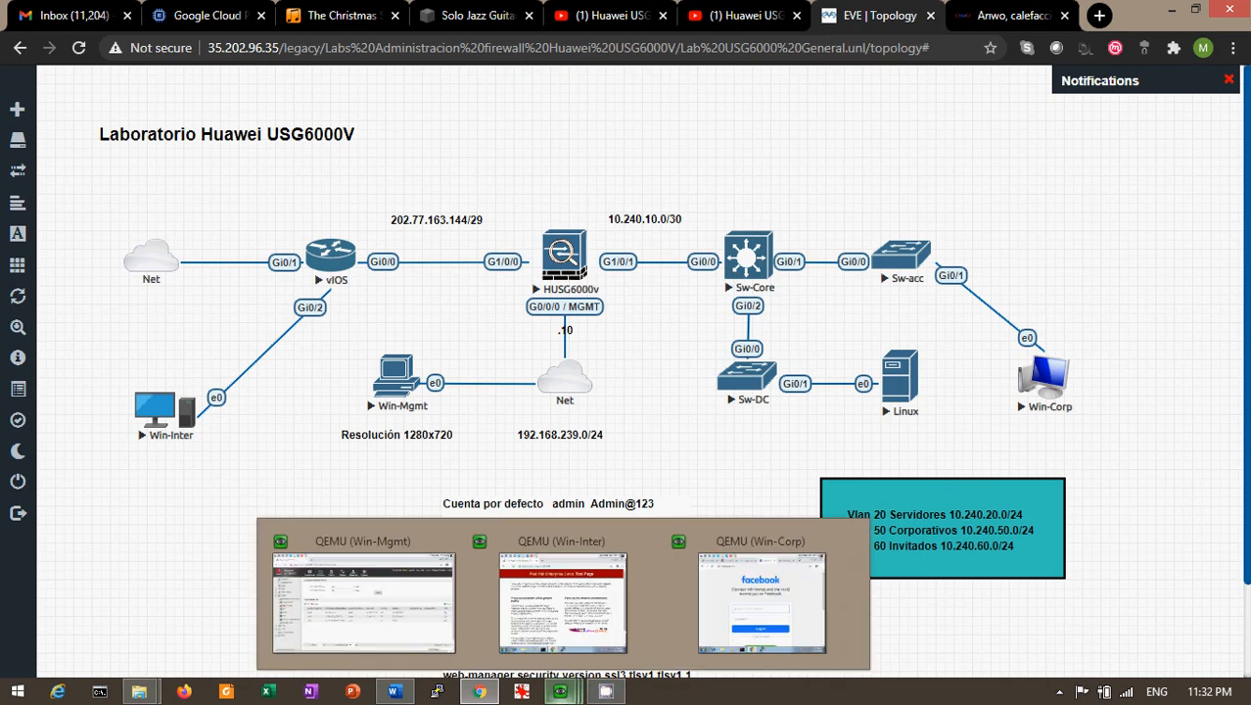
click(599, 632)
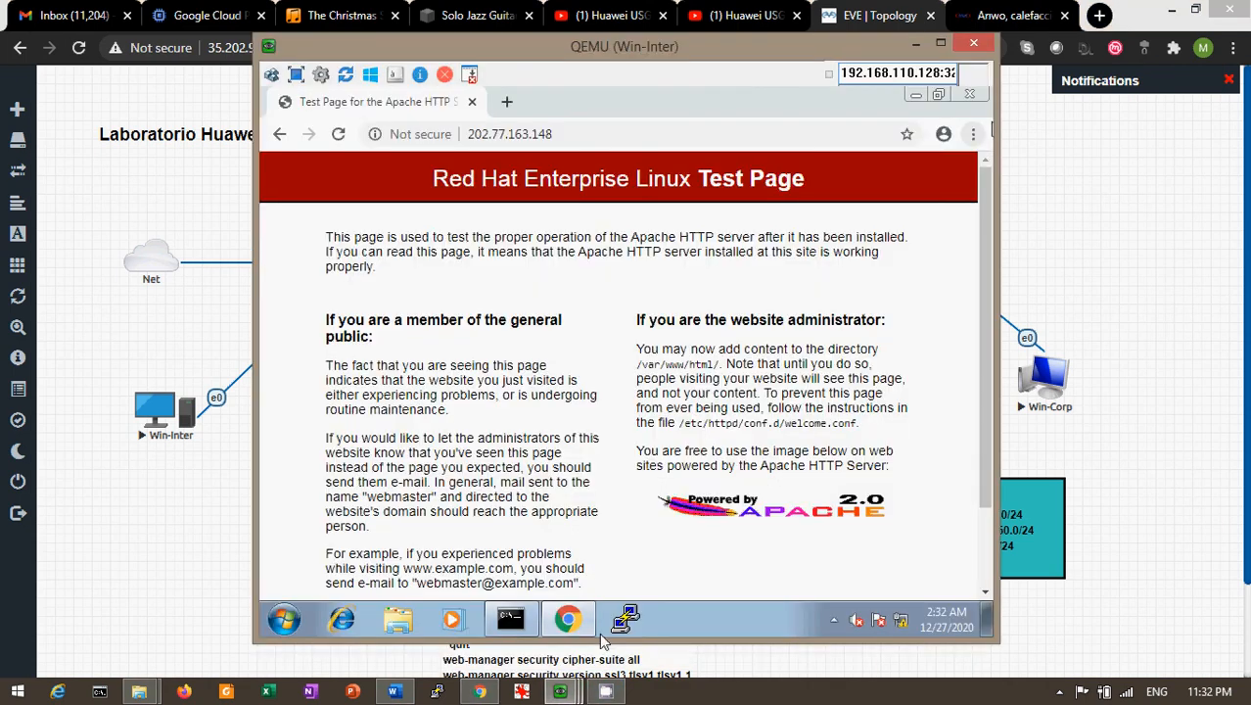
click(142, 385)
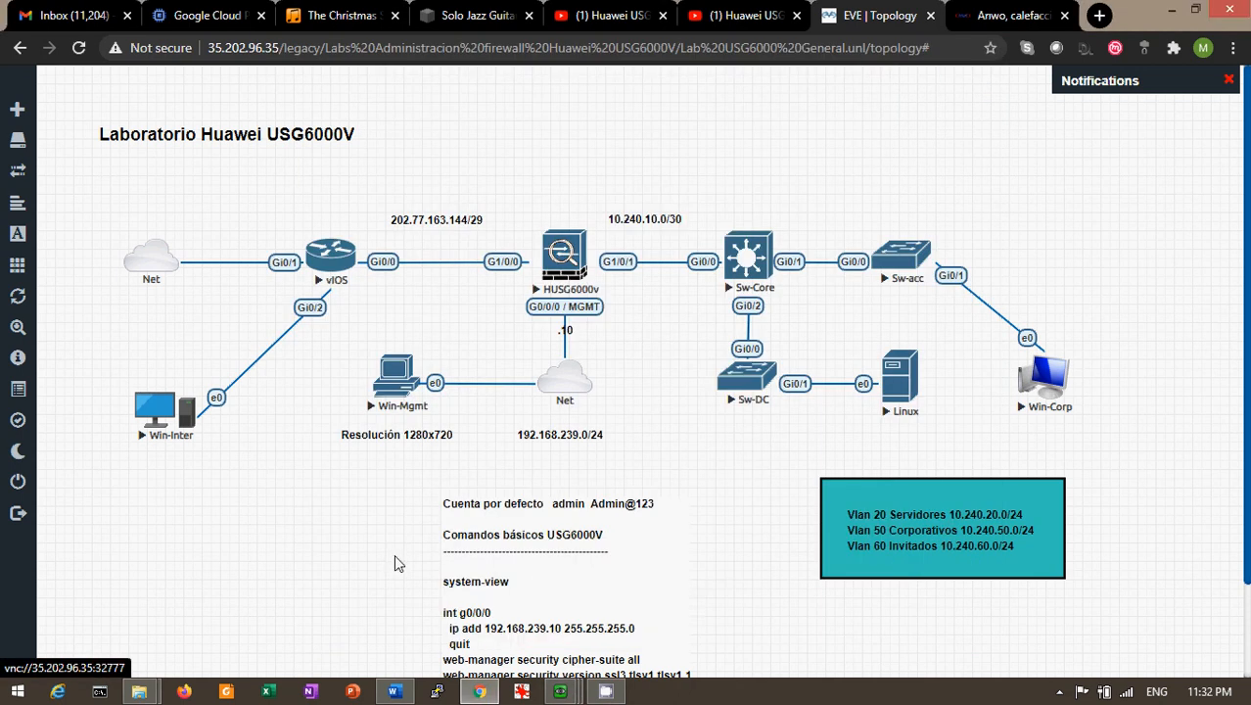
mouse_move(559, 691)
click(577, 551)
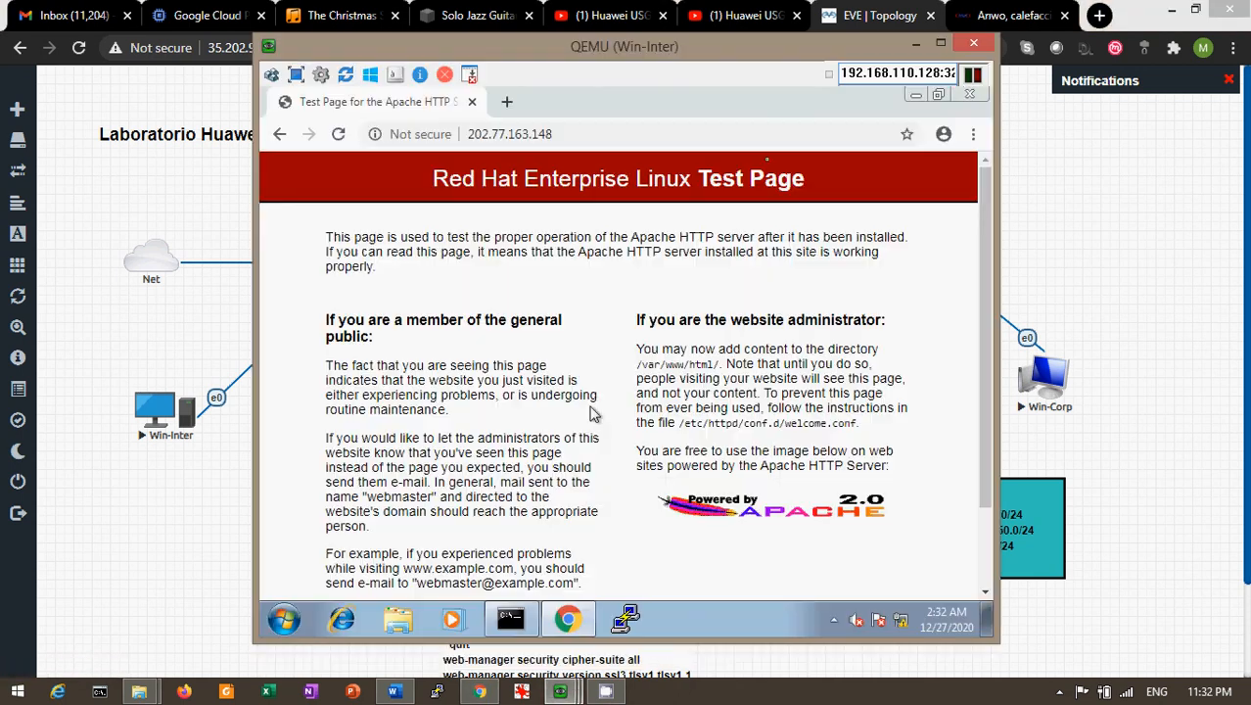
click(201, 377)
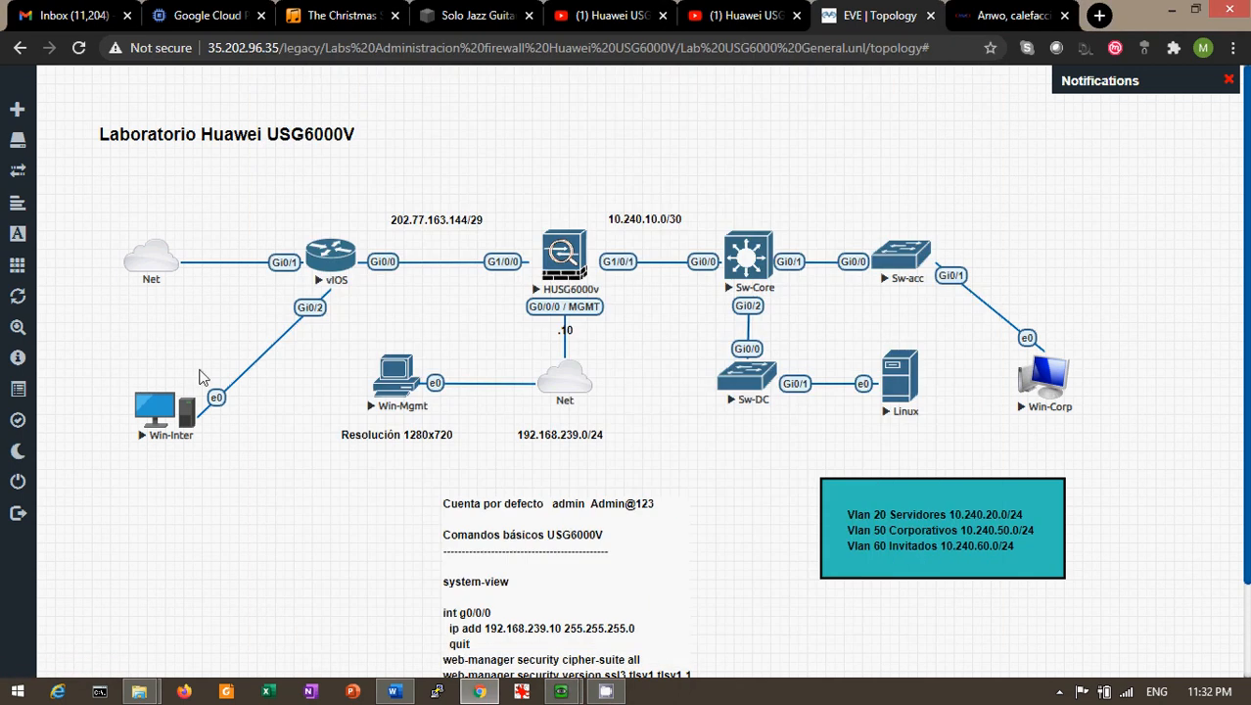
click(754, 292)
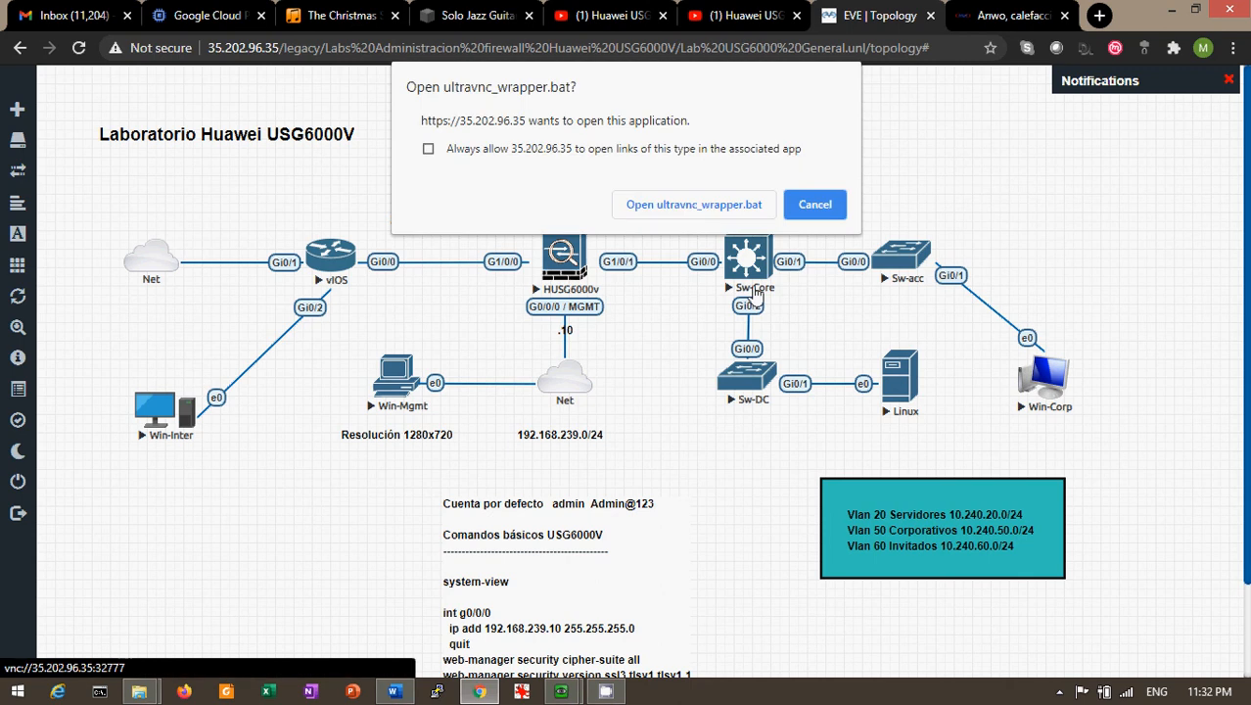
click(731, 207)
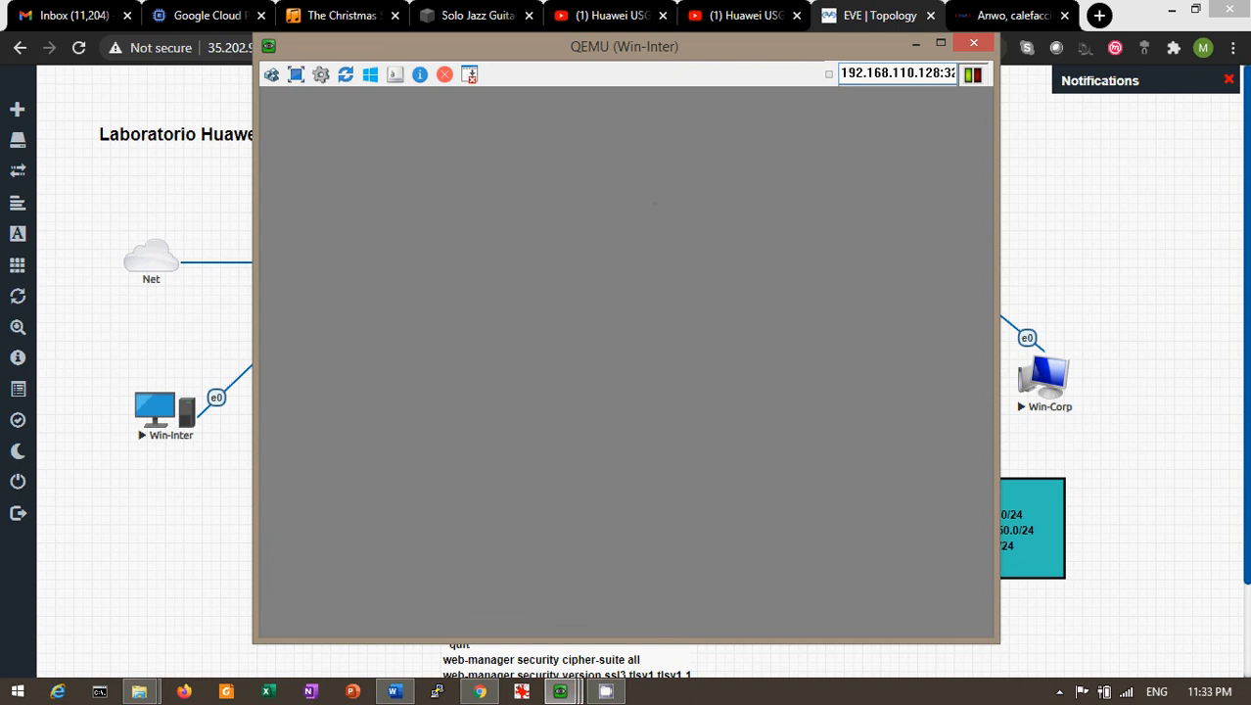
Reload the Apache test page at 202.77.163.148 and copy its address
drag(654, 209, 582, 147)
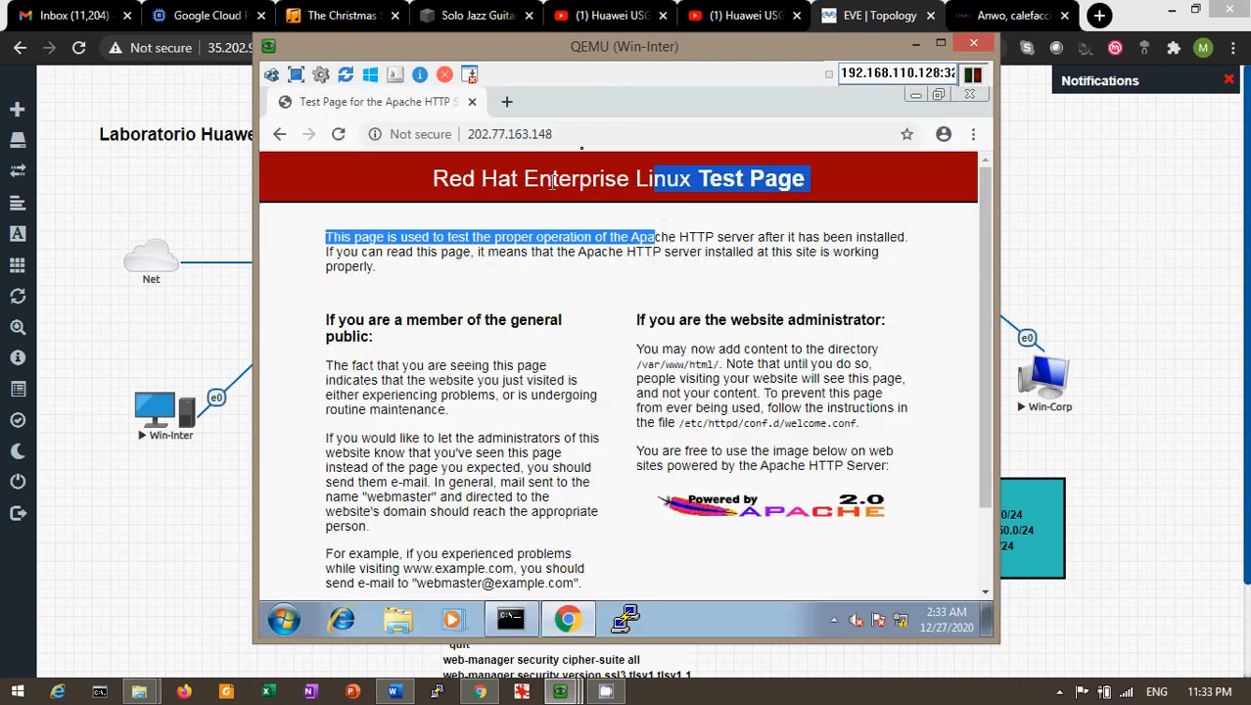
click(590, 140)
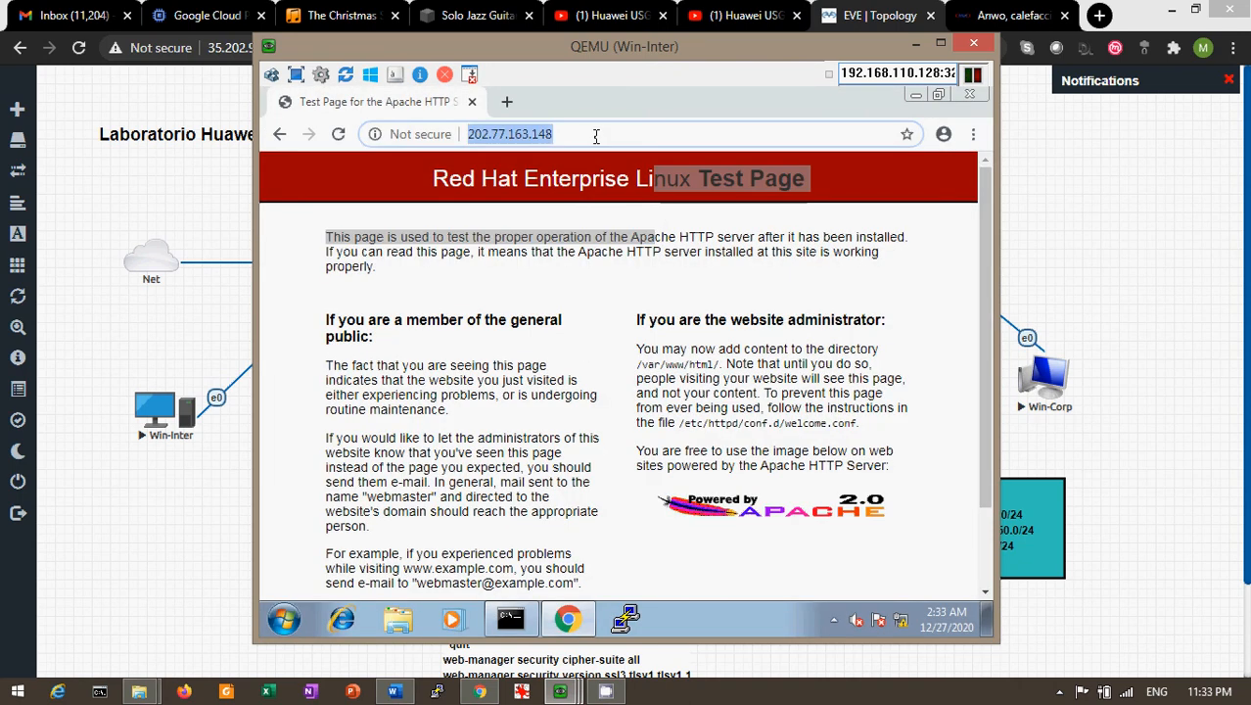
click(596, 136)
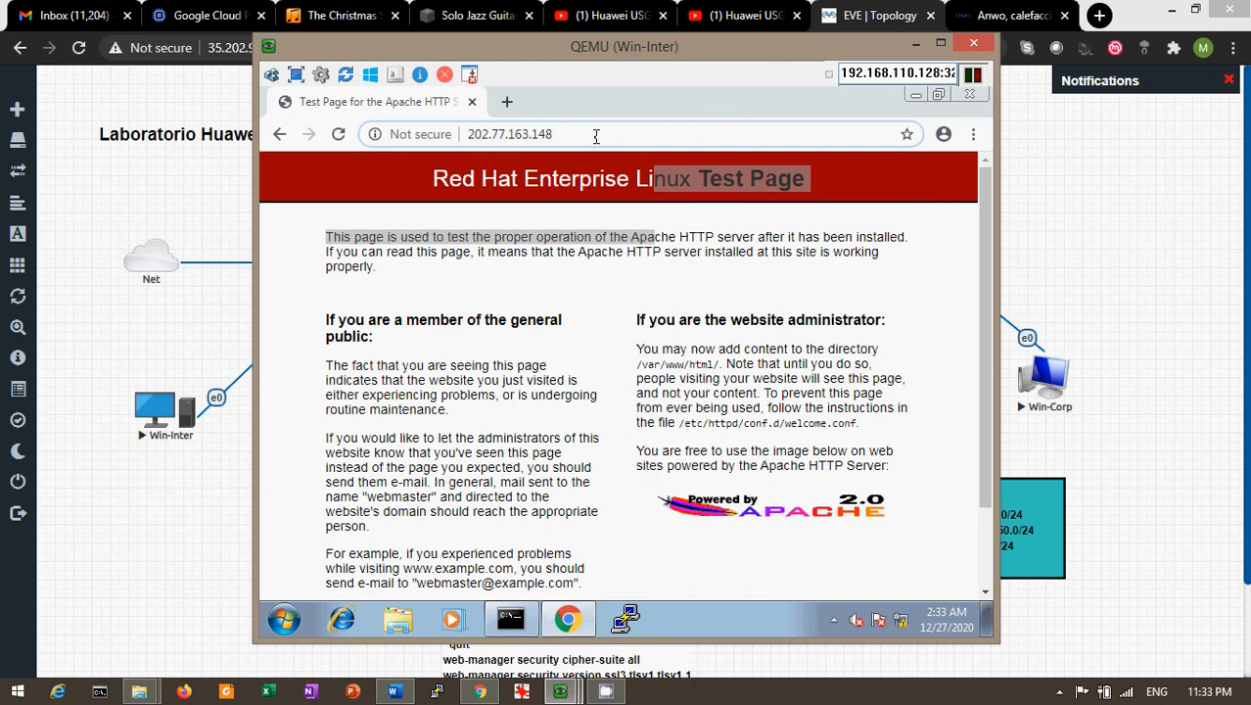
key(Return)
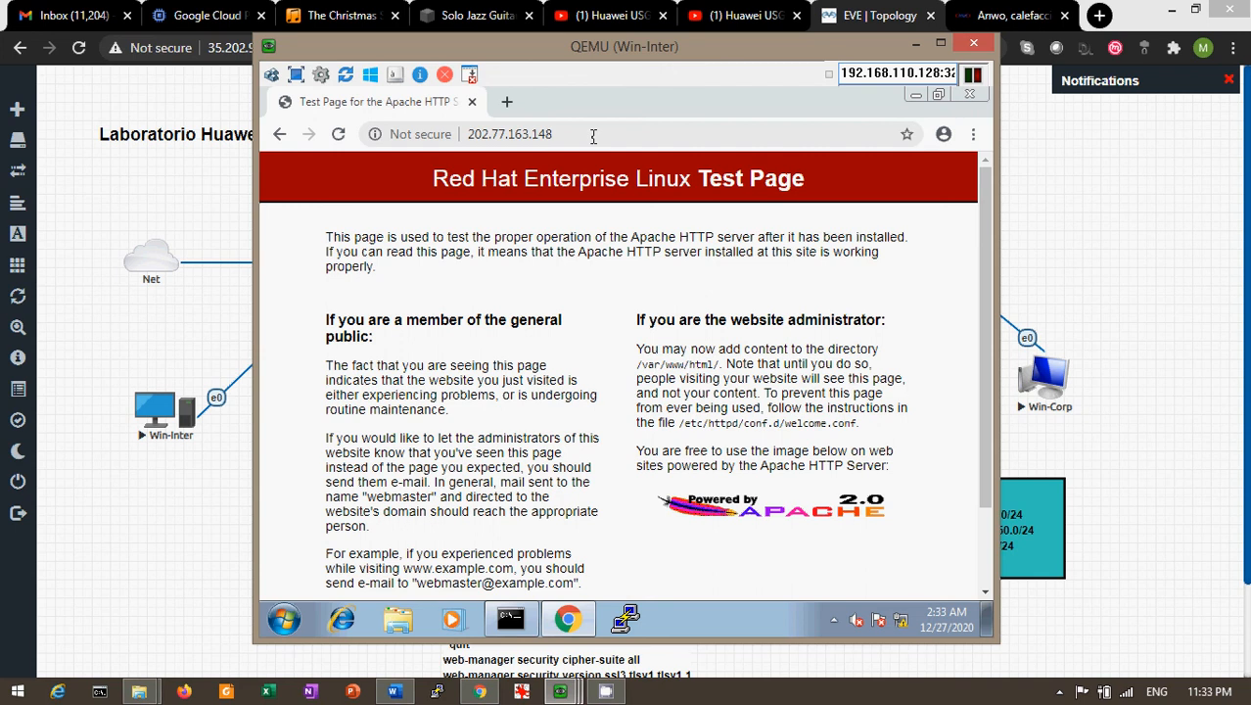
click(566, 134)
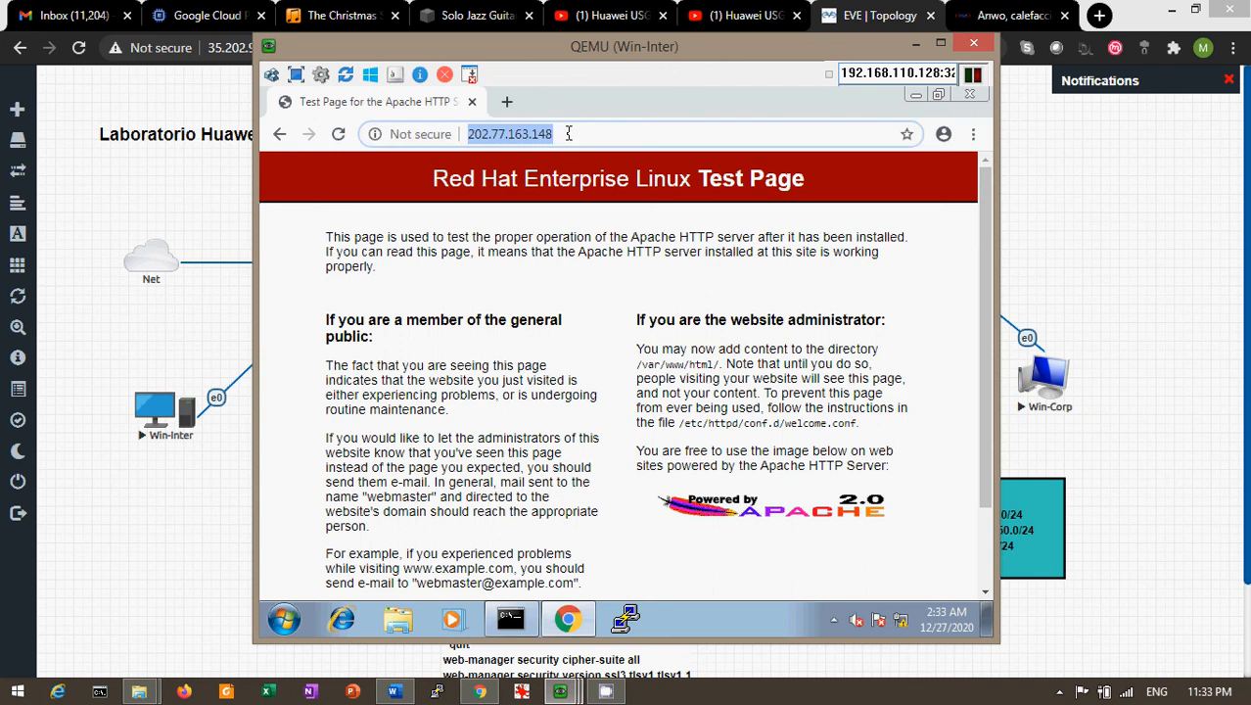
key(Return)
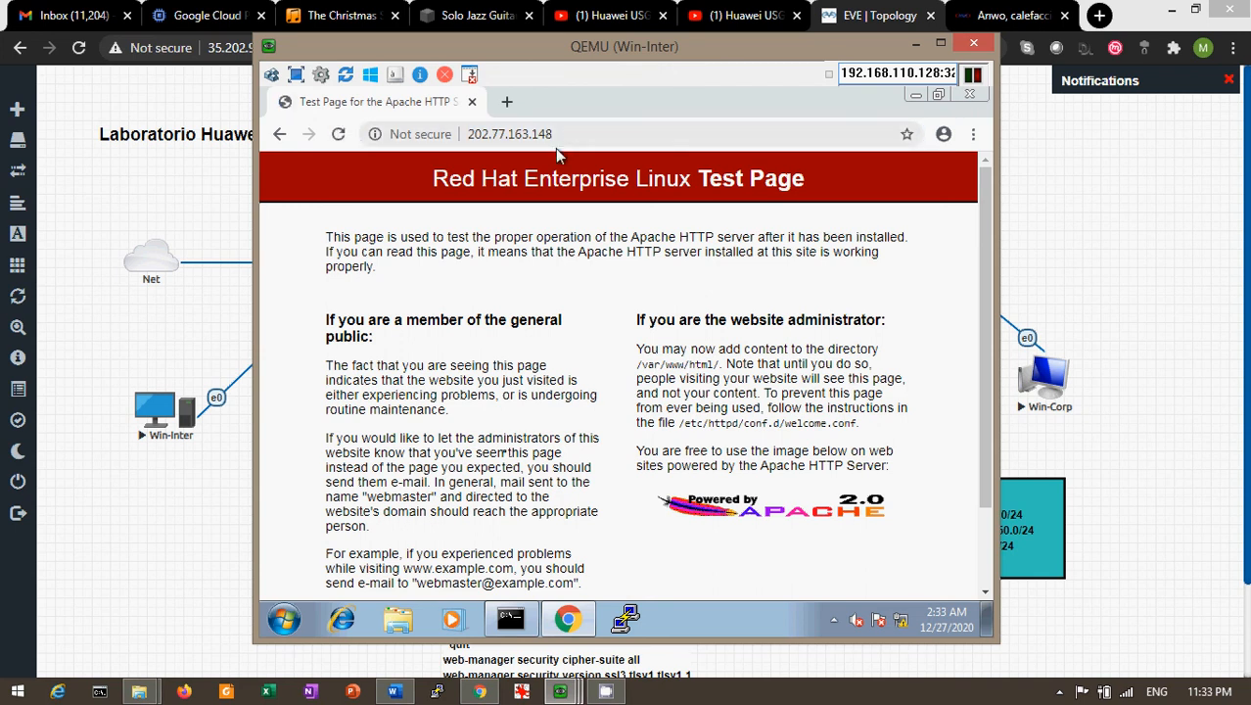
click(609, 134)
key(ctrl+c)
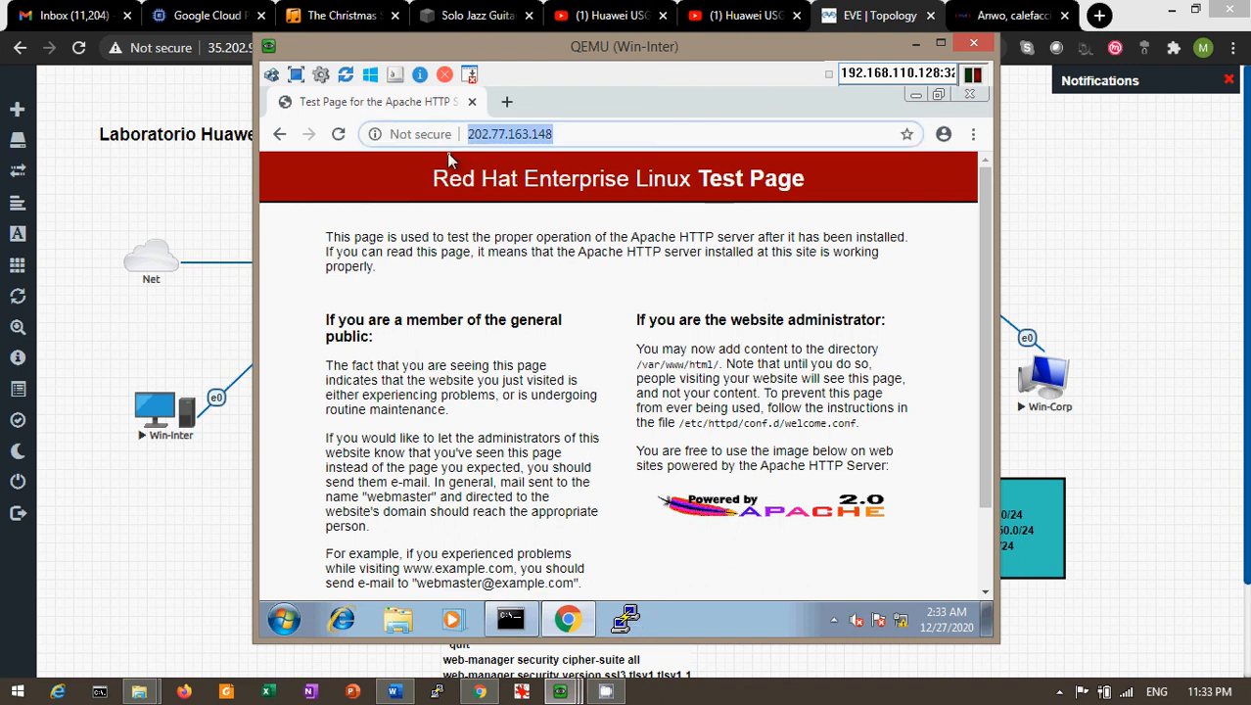
click(628, 619)
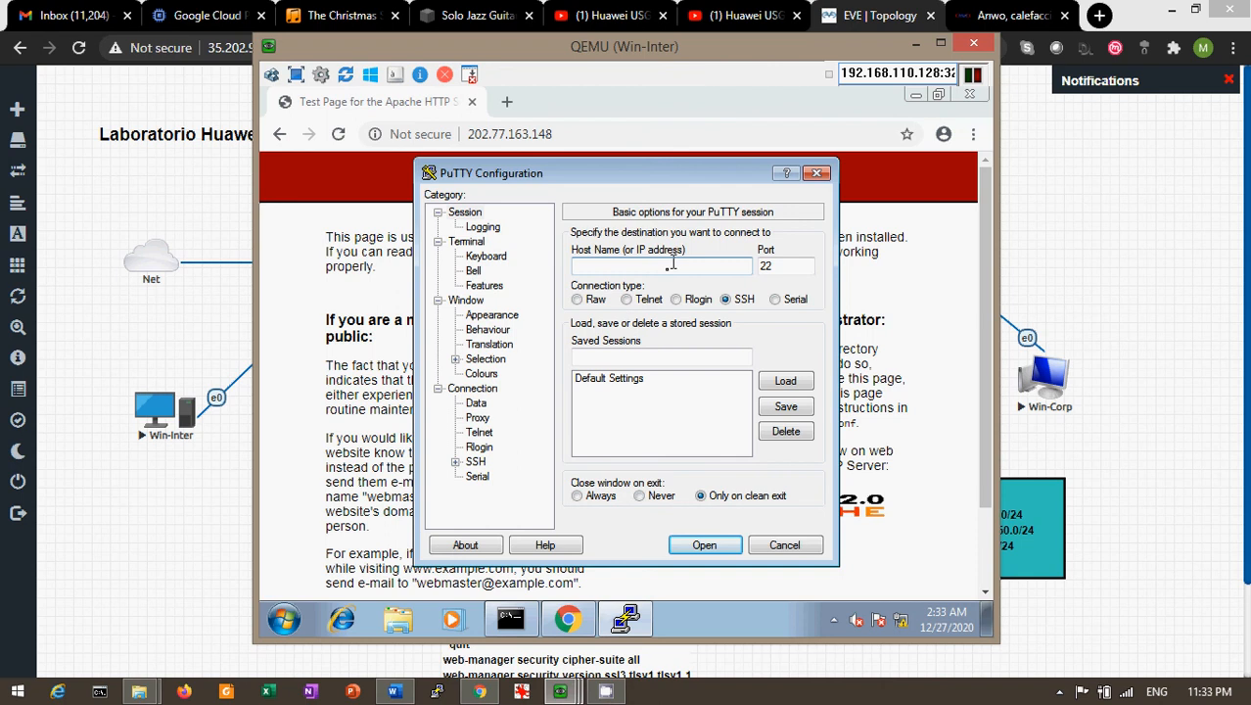
Open an SSH session to 202.77.163.148 in PuTTY and log in as root
key(ctrl+v)
key(BackSpace)
key(Left)
key(Left)
key(Left)
key(Left)
key(Left)
key(Left)
key(Left)
key(Left)
key(Left)
key(Left)
key(Left)
key(Left)
key(Left)
key(BackSpace)
key(BackSpace)
key(BackSpace)
key(BackSpace)
key(BackSpace)
key(BackSpace)
key(BackSpace)
click(704, 545)
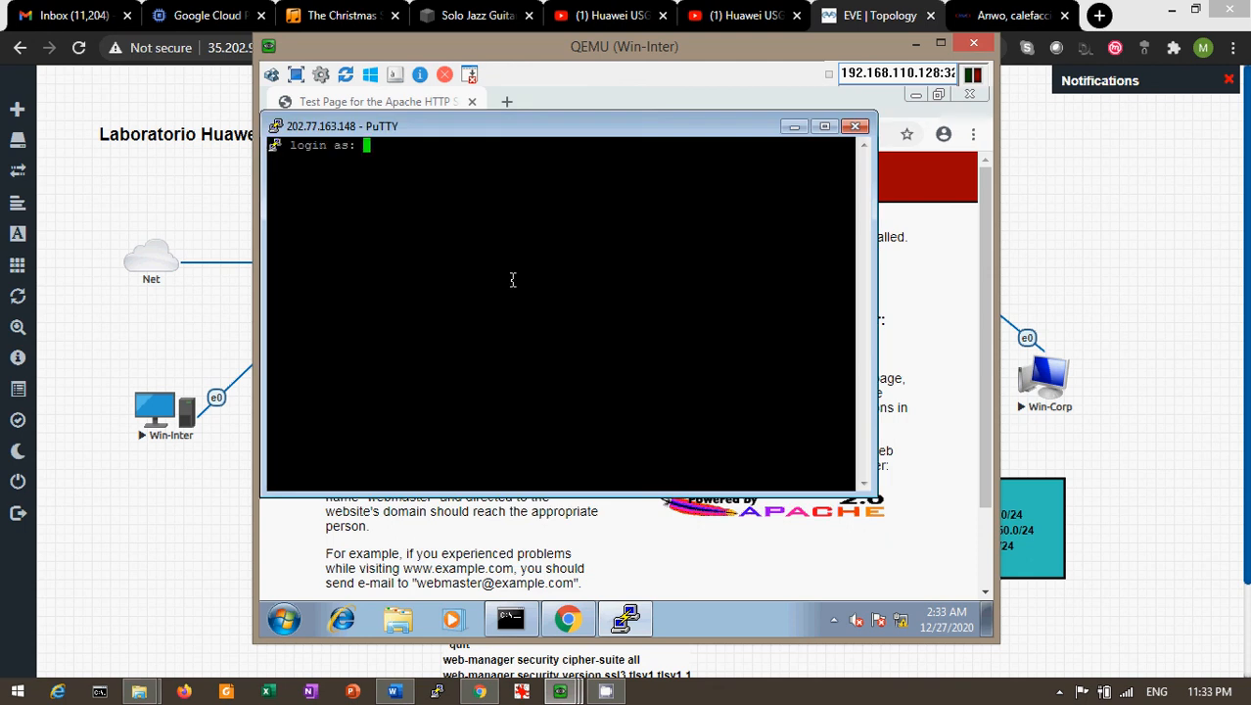
text(root)
key(Return)
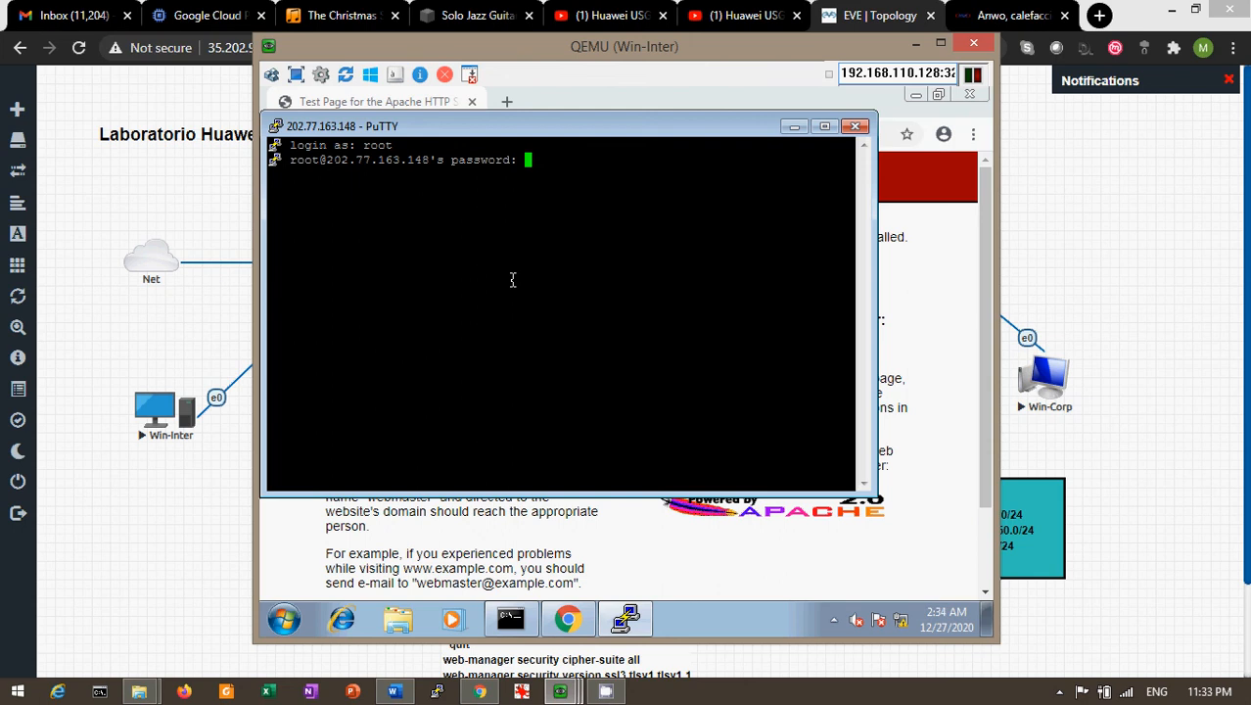
key(Return)
Run ifconfig to confirm the internal address 10.240.20.10, then close the SSH session
text(i)
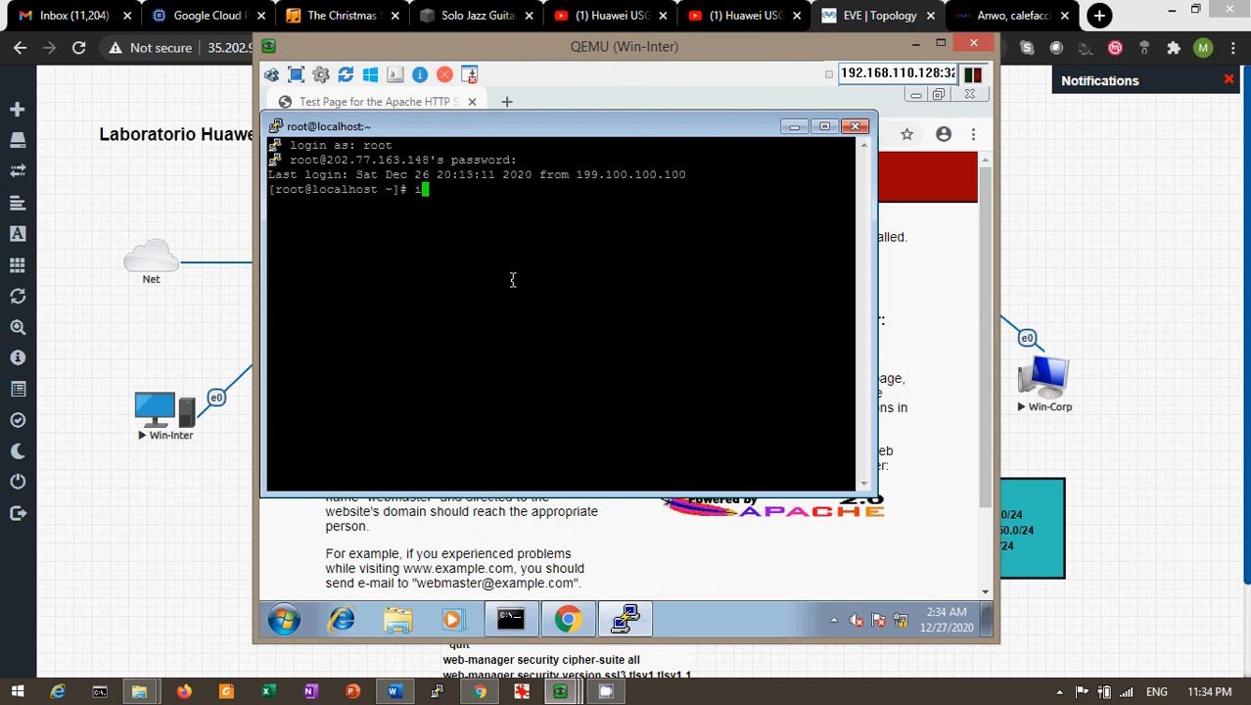
text(fconfig)
key(Return)
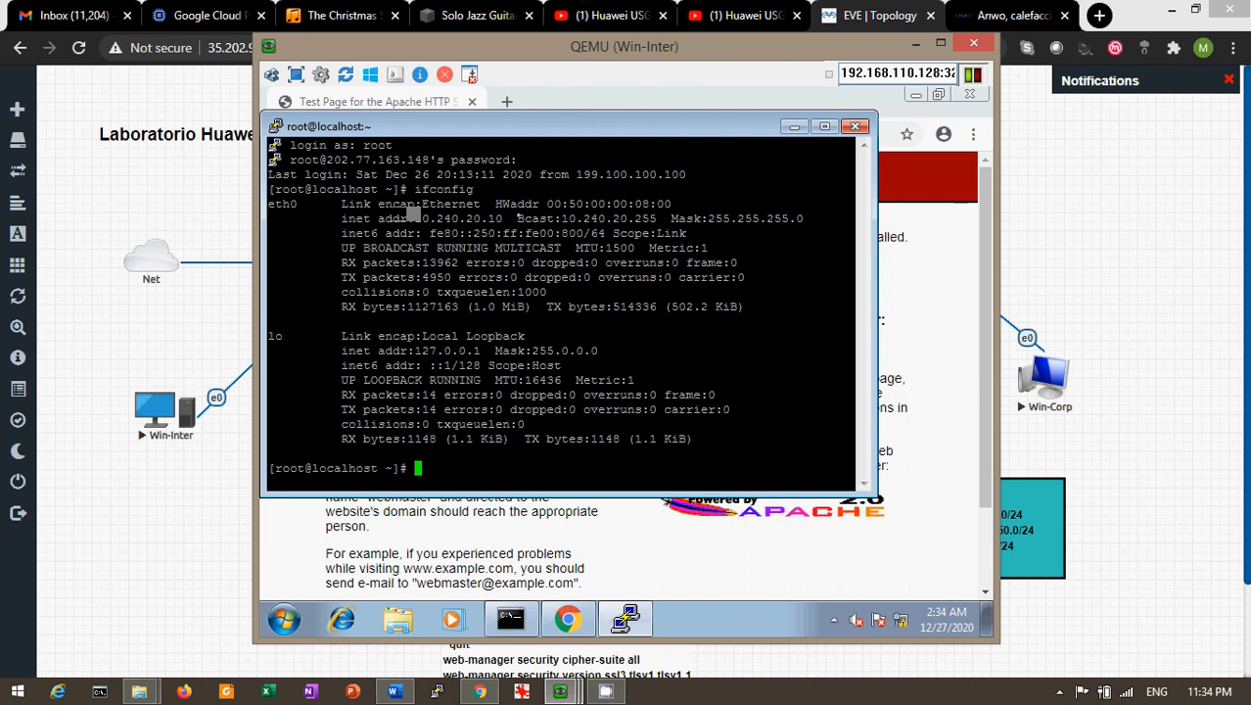
drag(409, 218, 517, 218)
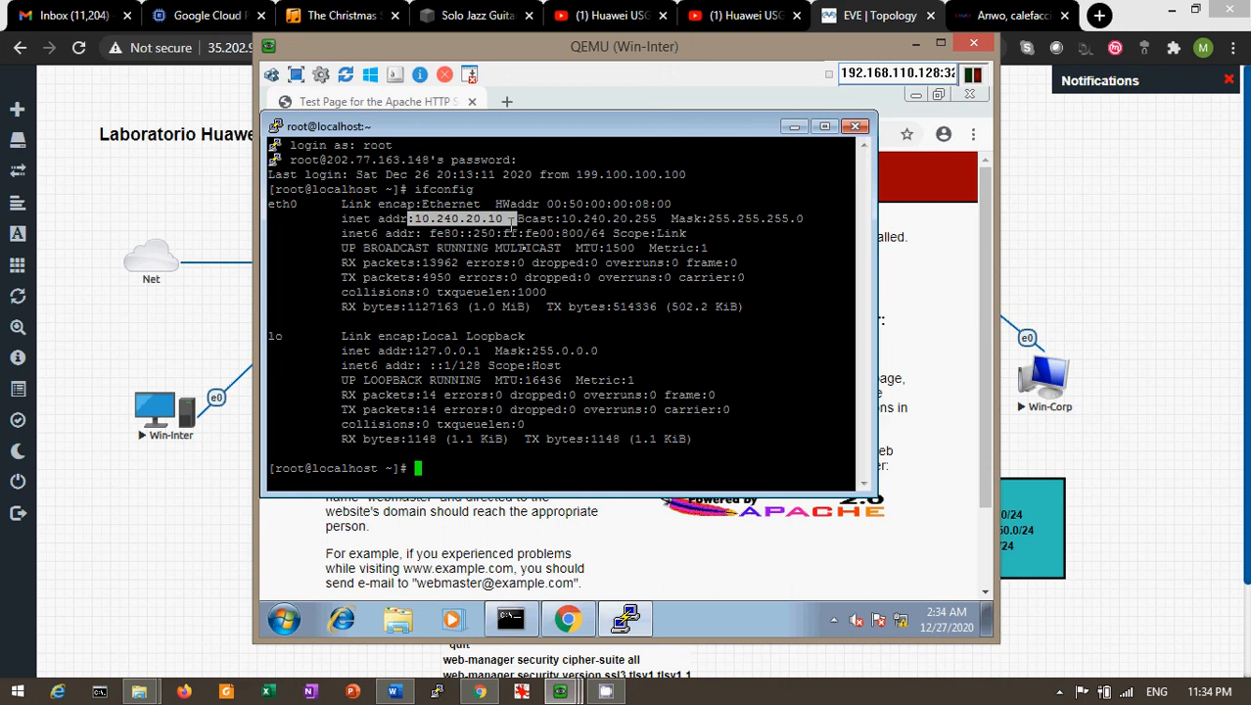
click(527, 247)
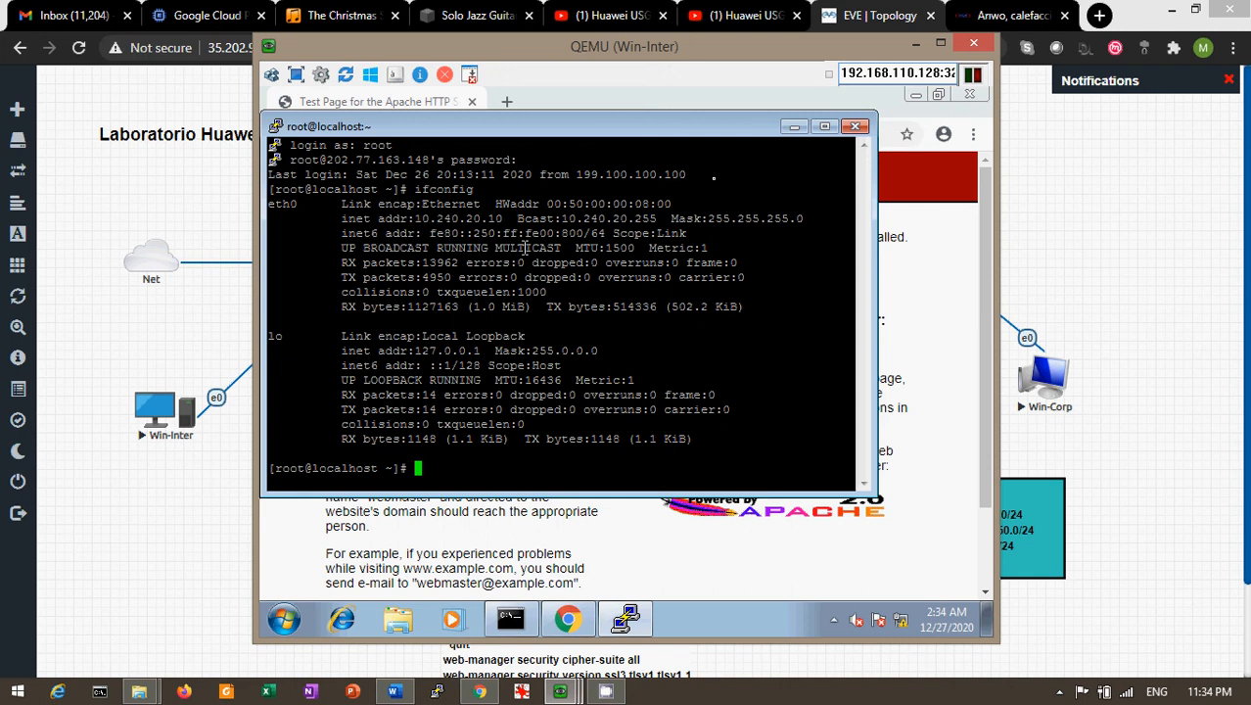
click(856, 128)
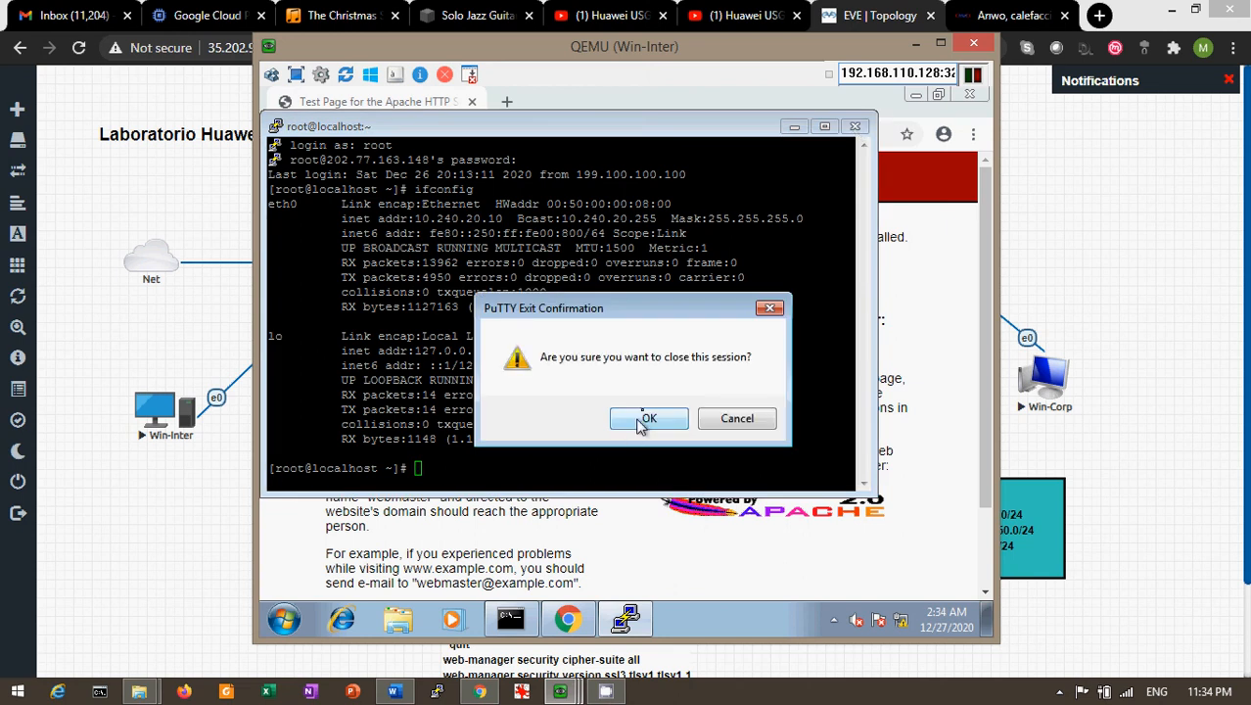
click(646, 419)
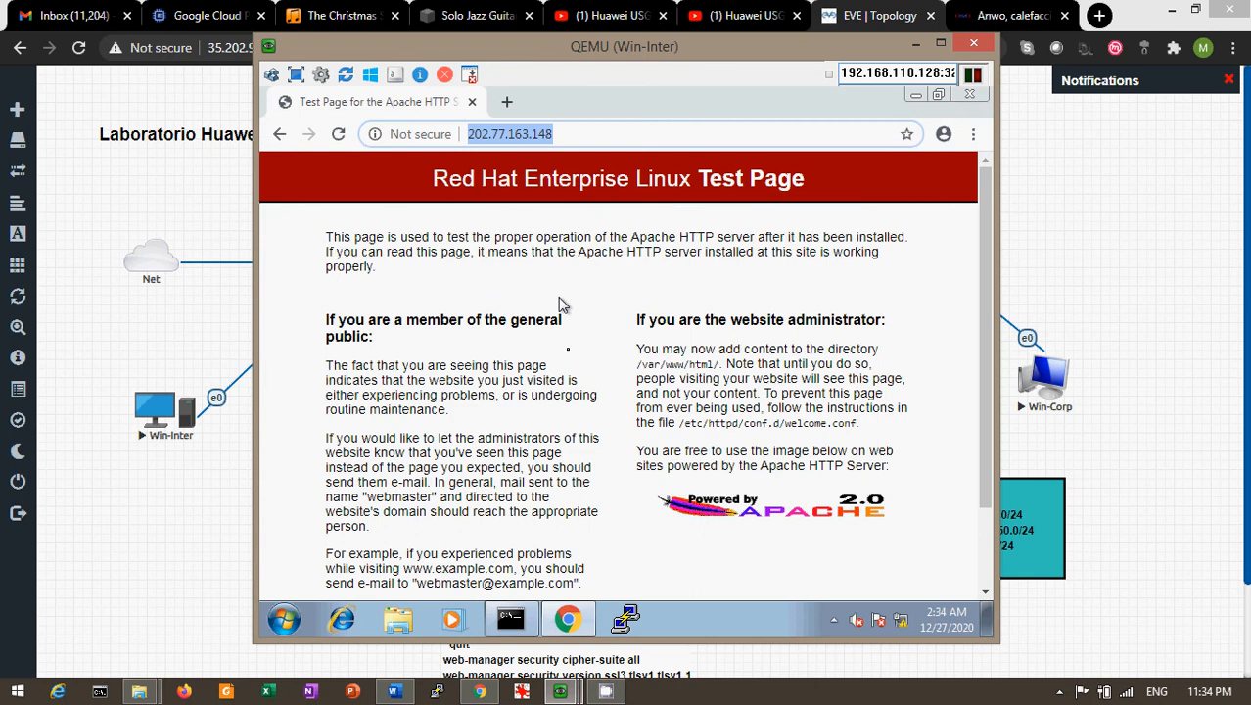
On Win-Mgmt, view Monitor > Log > Policy Matching Log showing Acceso_Servidores permitting the outside host's sessions
click(941, 43)
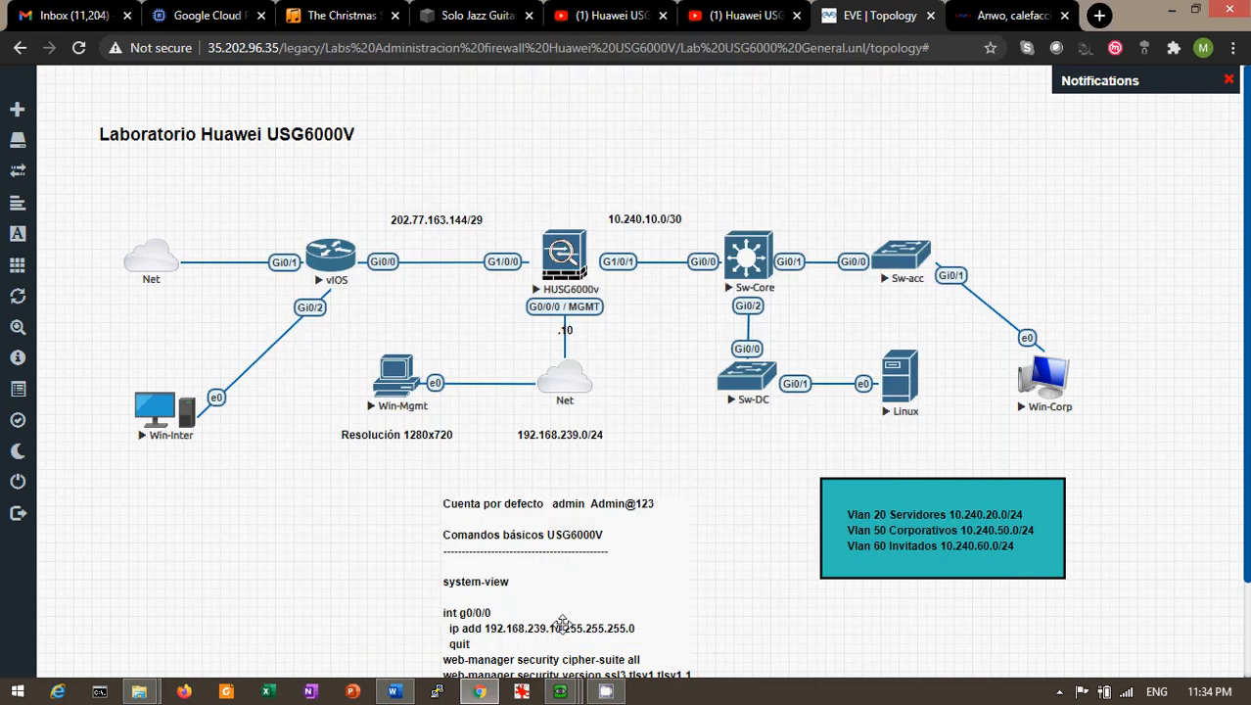
click(559, 691)
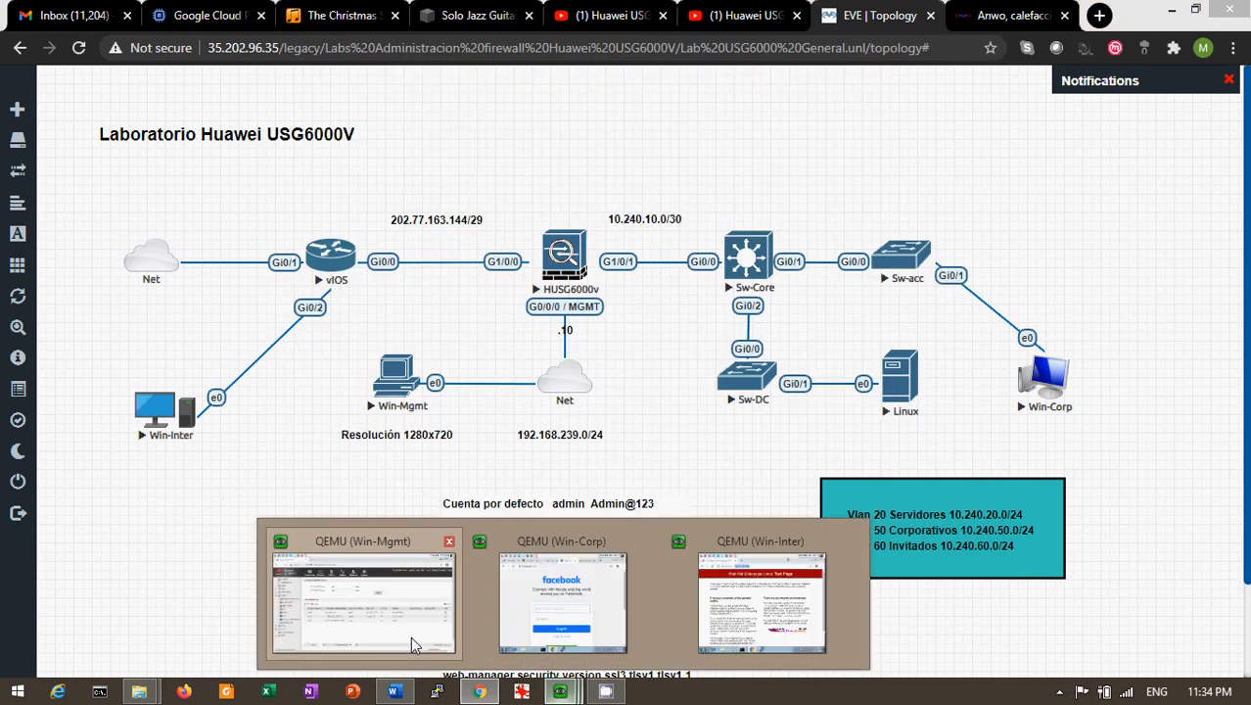
click(410, 636)
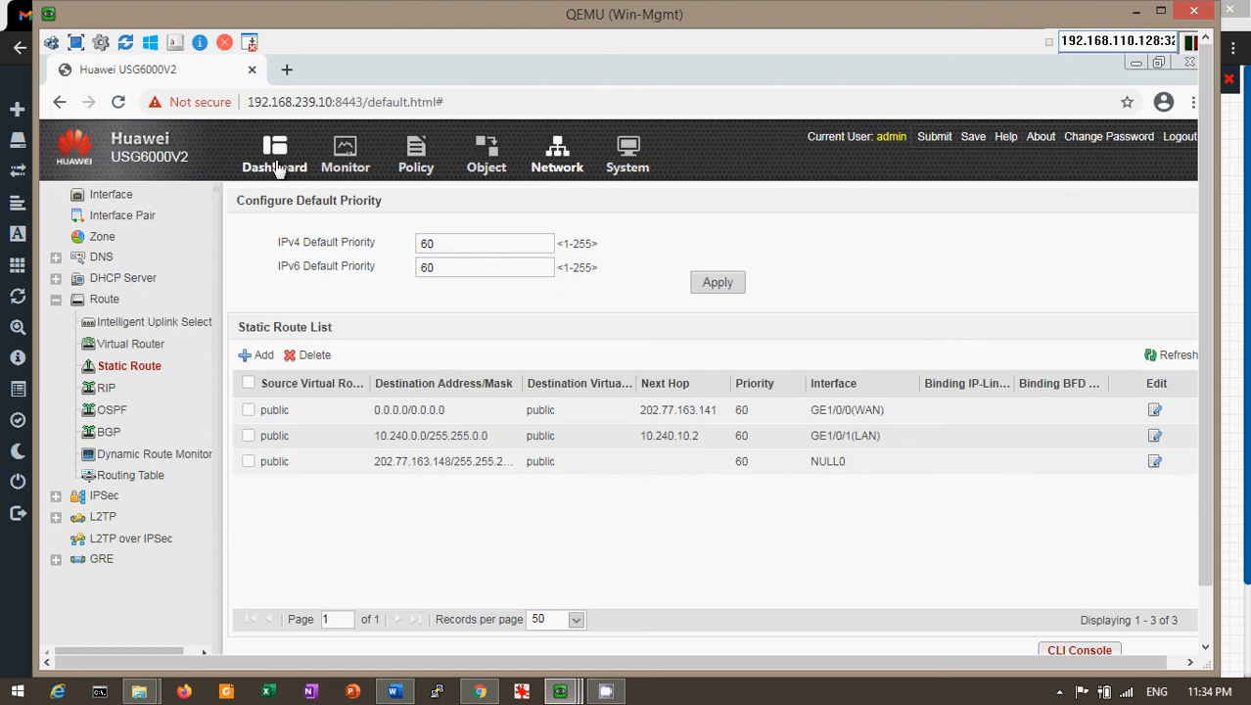
click(348, 156)
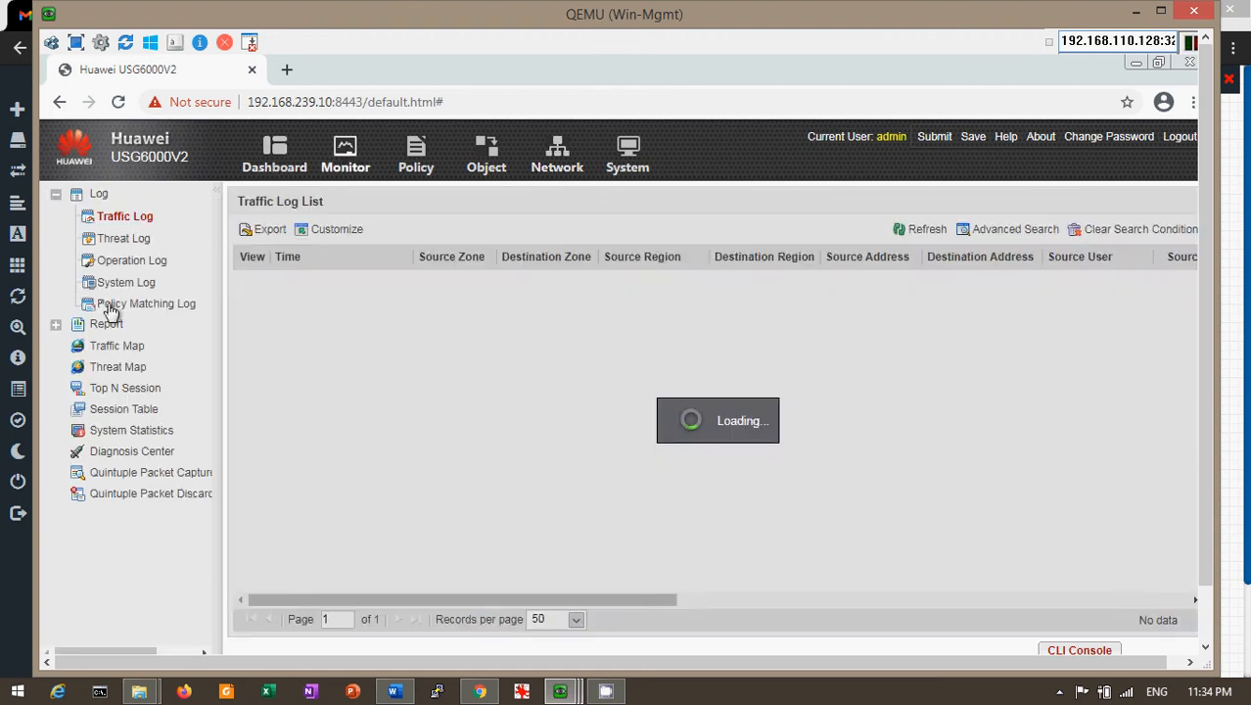
click(107, 306)
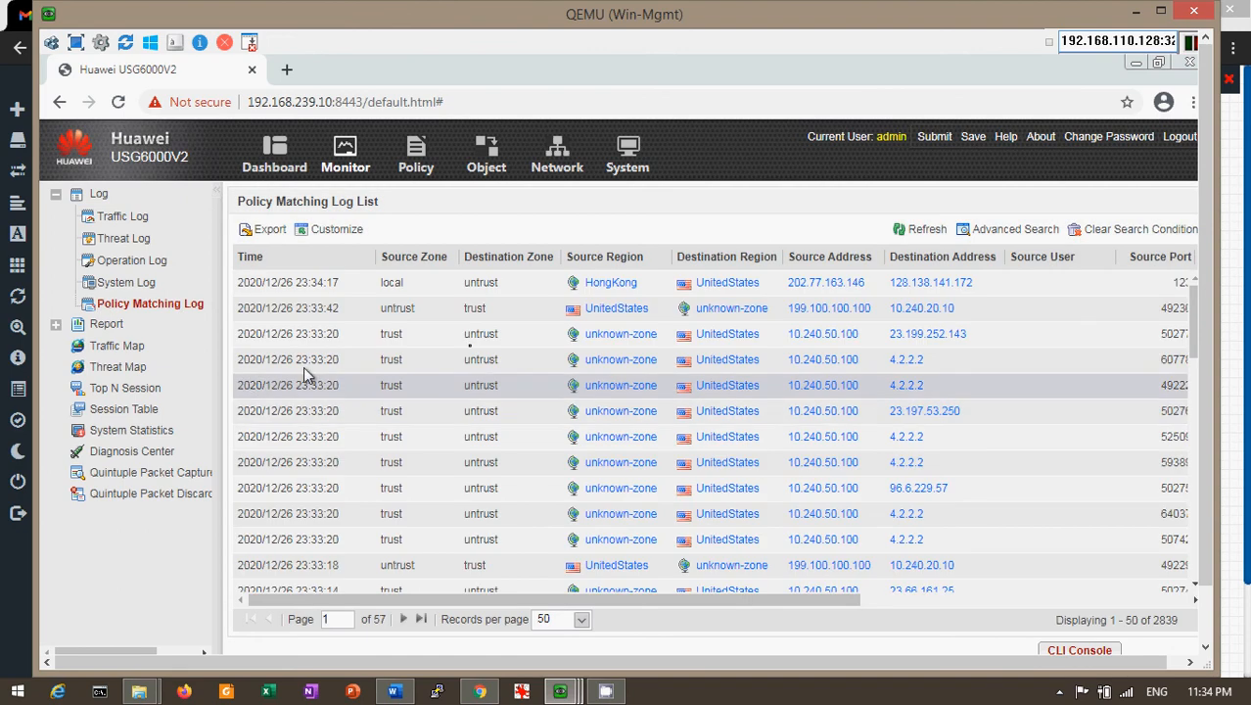
click(1122, 600)
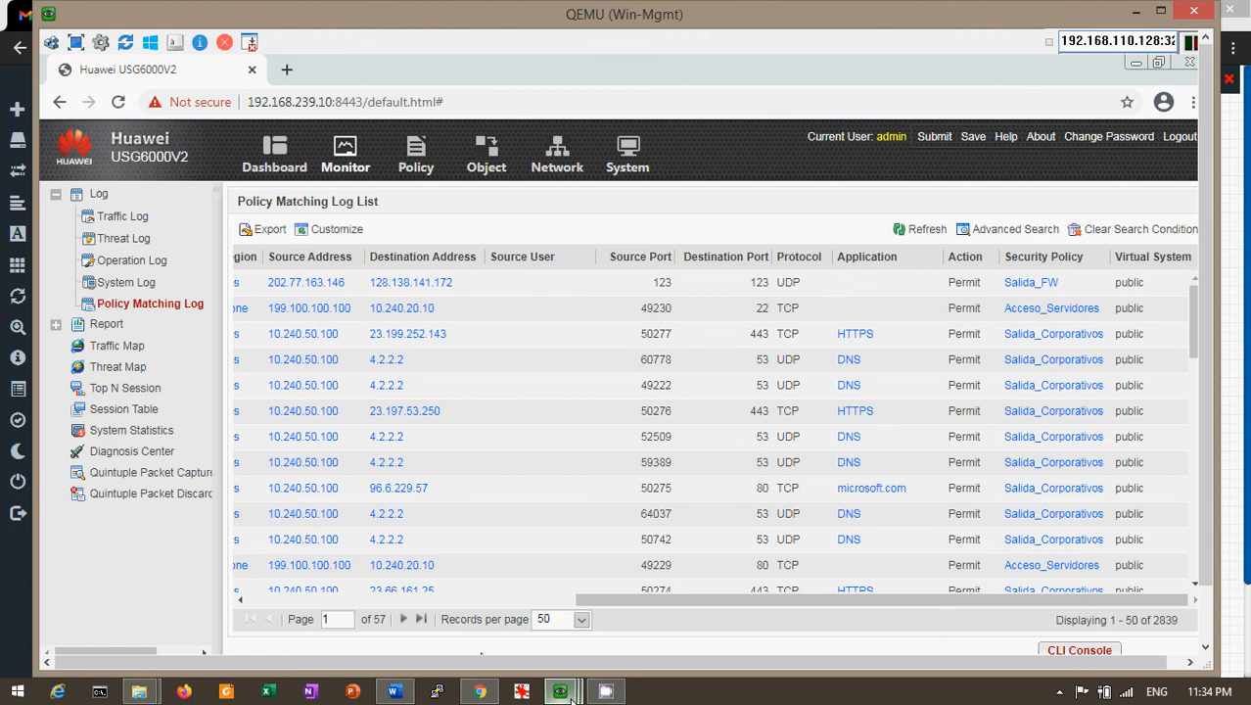
mouse_move(573, 697)
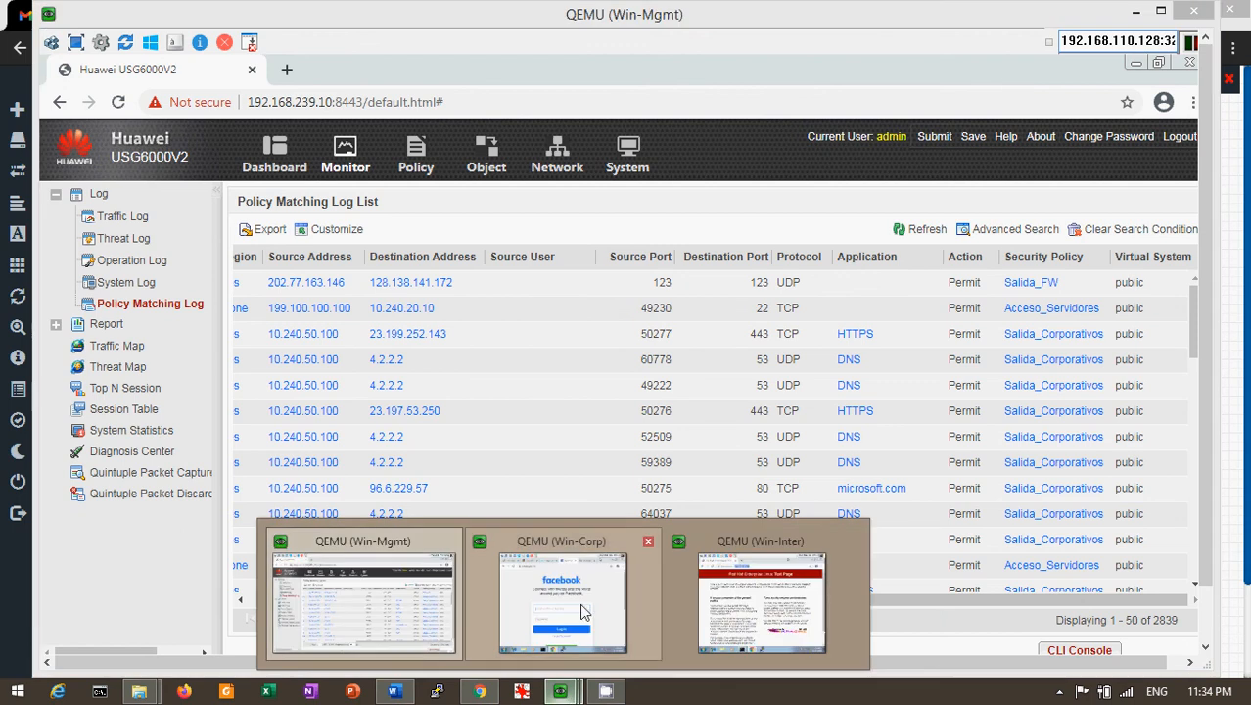
click(762, 599)
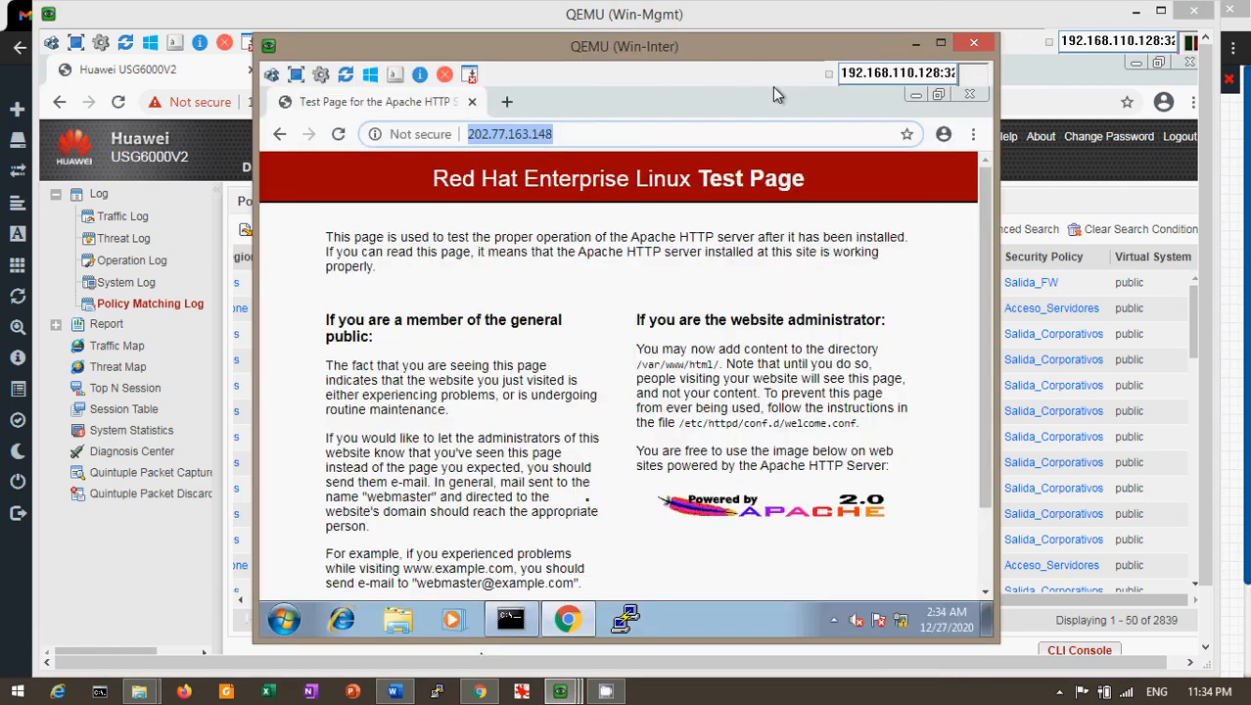
Run ipconfig on Win-Inter to confirm address 199.100.100.100 with gateway 199.100.100.1
click(518, 615)
text(ipc)
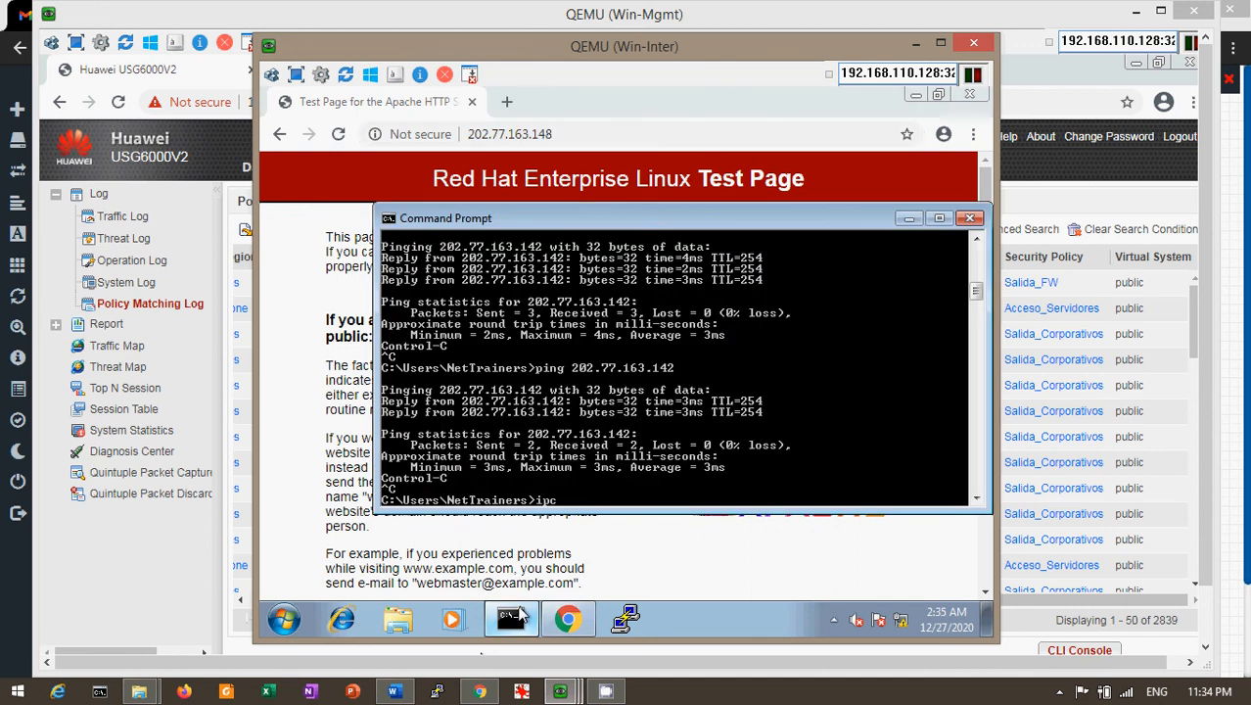
text(onfig)
key(Return)
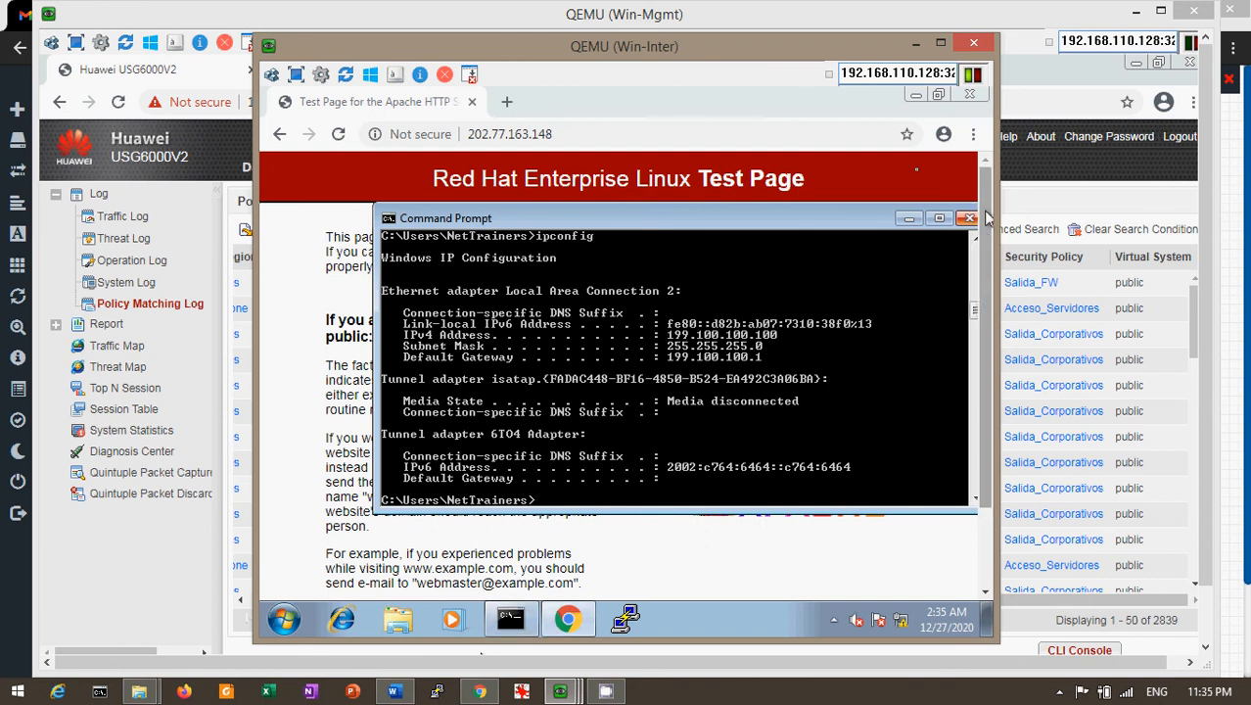
Minimise the Command Prompt and both QEMU consoles to reveal the EVE-NG topology
click(909, 217)
click(914, 43)
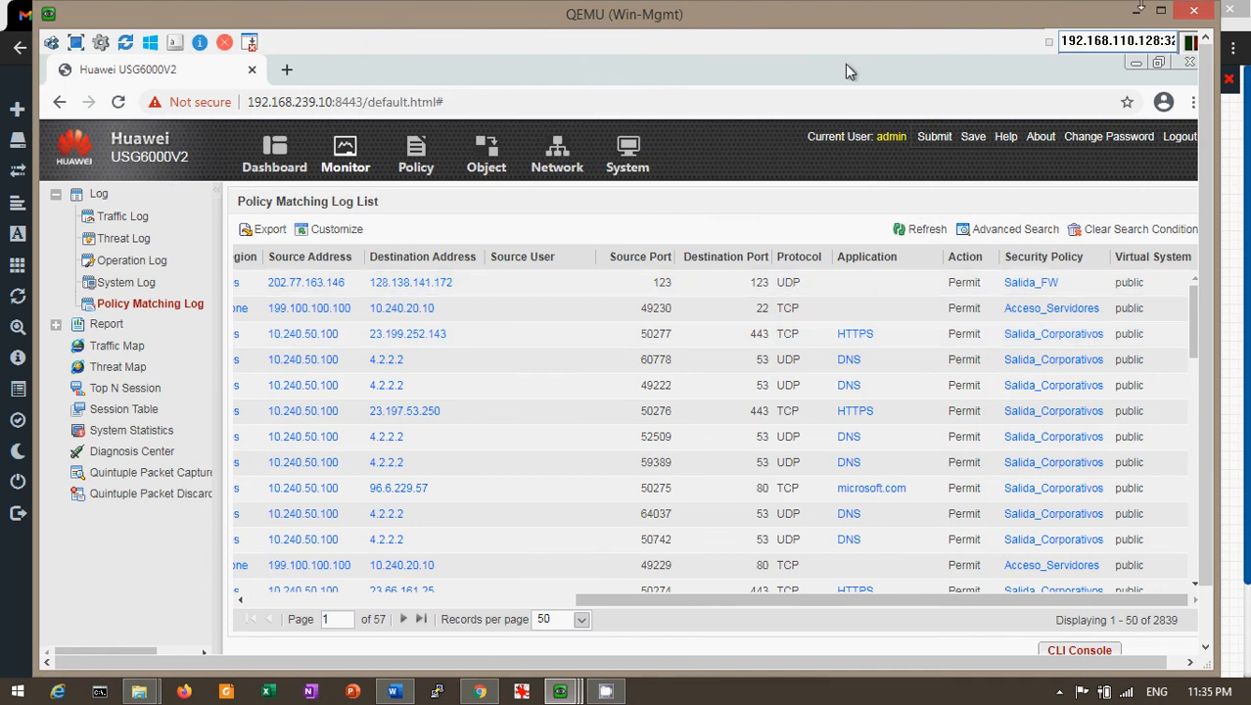
click(1139, 10)
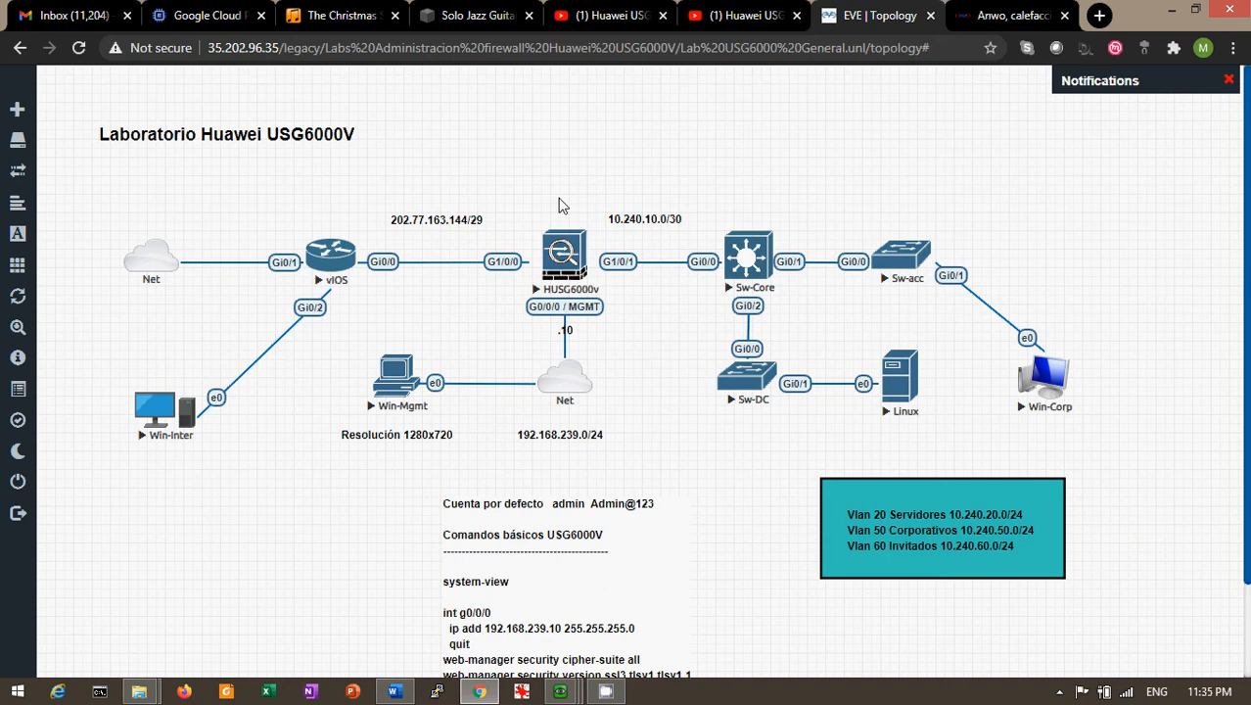